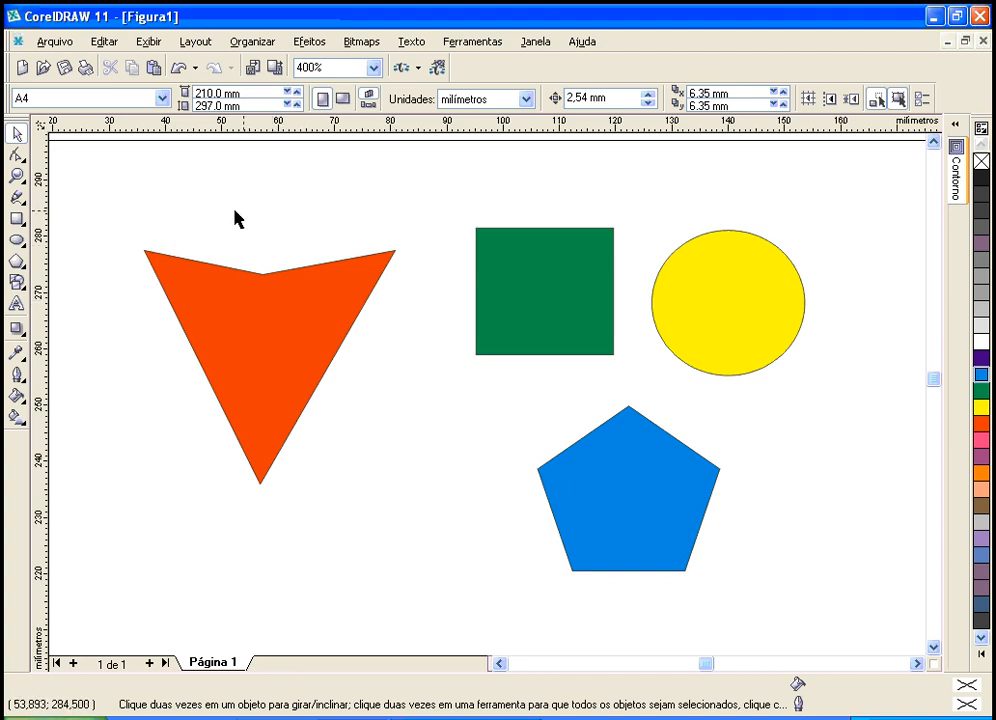
# - Examine the editable nodes of the red shape, green rectangle, yellow circle and blue pentagon with the Shape tool
pyautogui.click(17, 156)
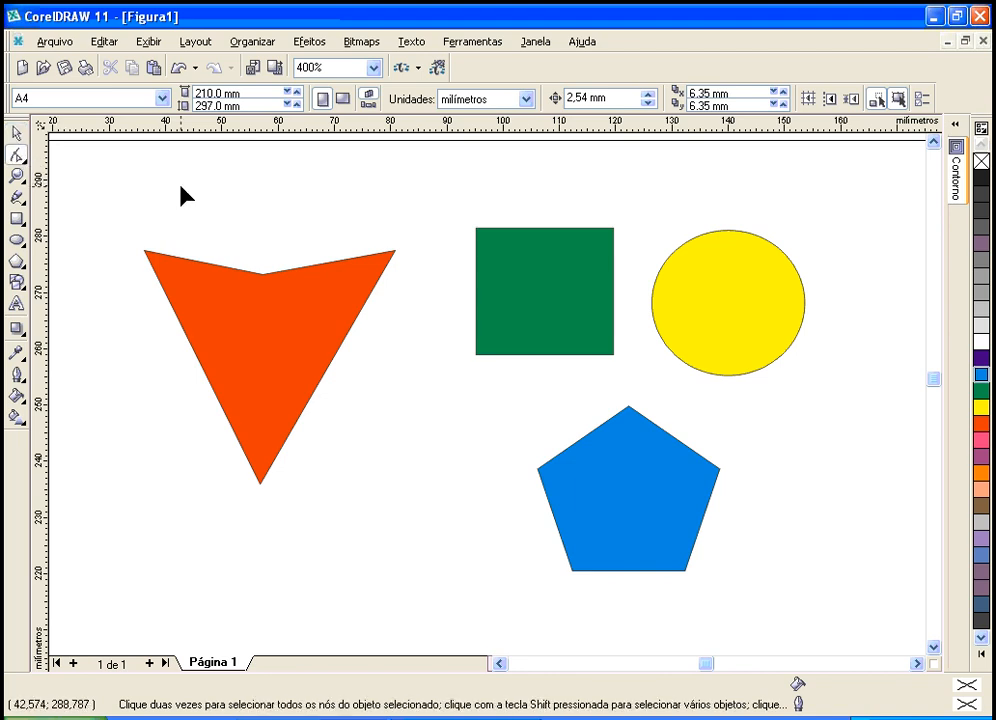
pyautogui.click(258, 306)
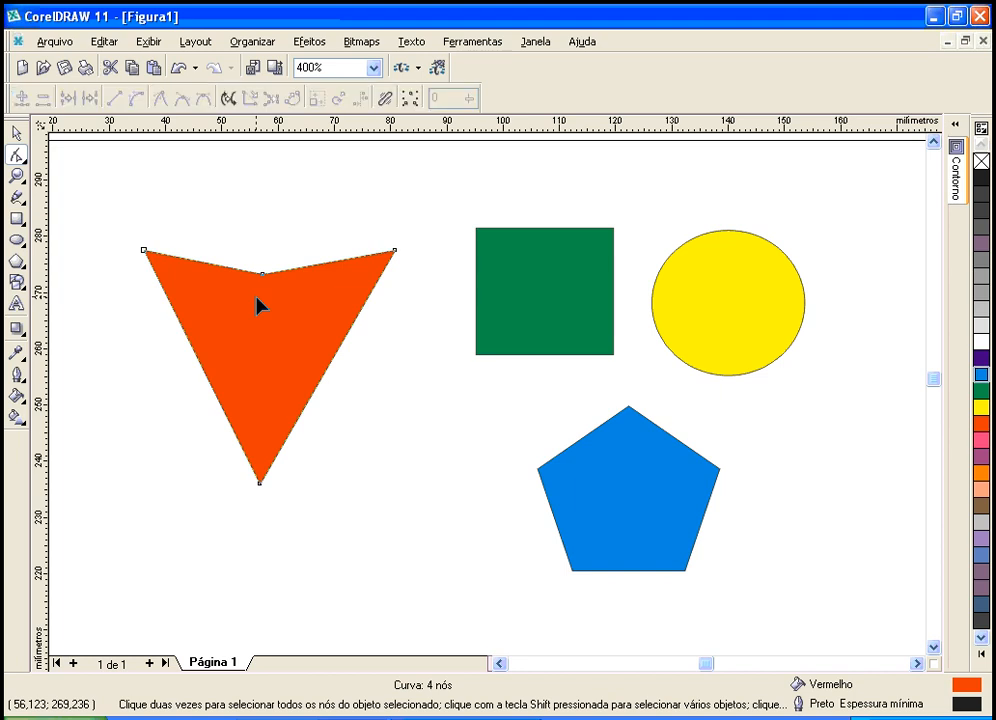
pyautogui.click(531, 310)
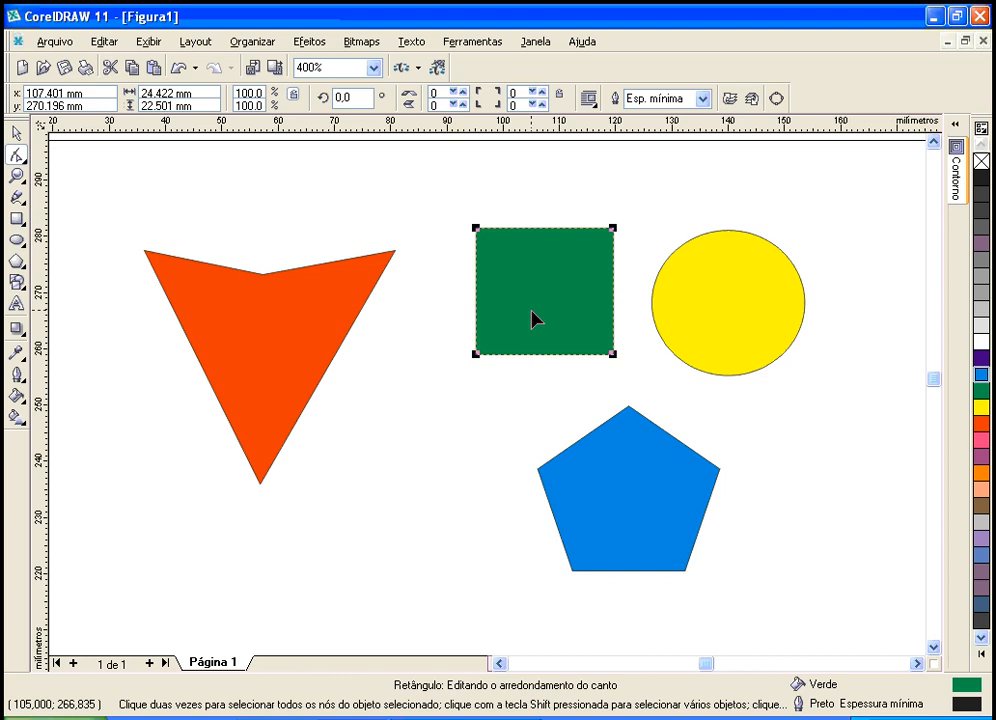
pyautogui.click(711, 320)
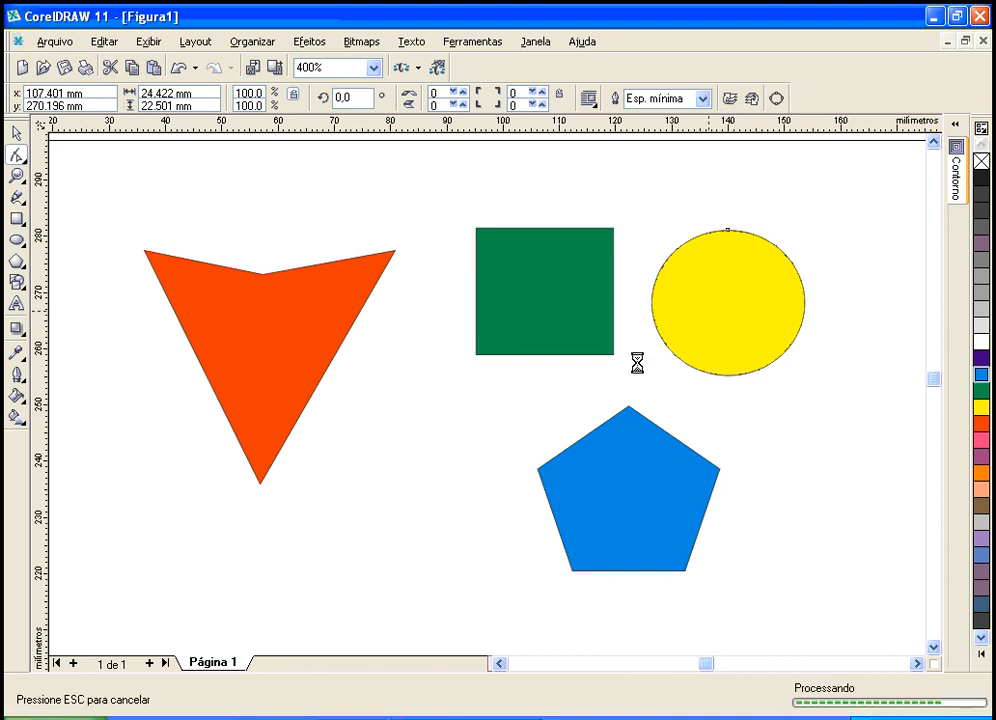
pyautogui.click(623, 490)
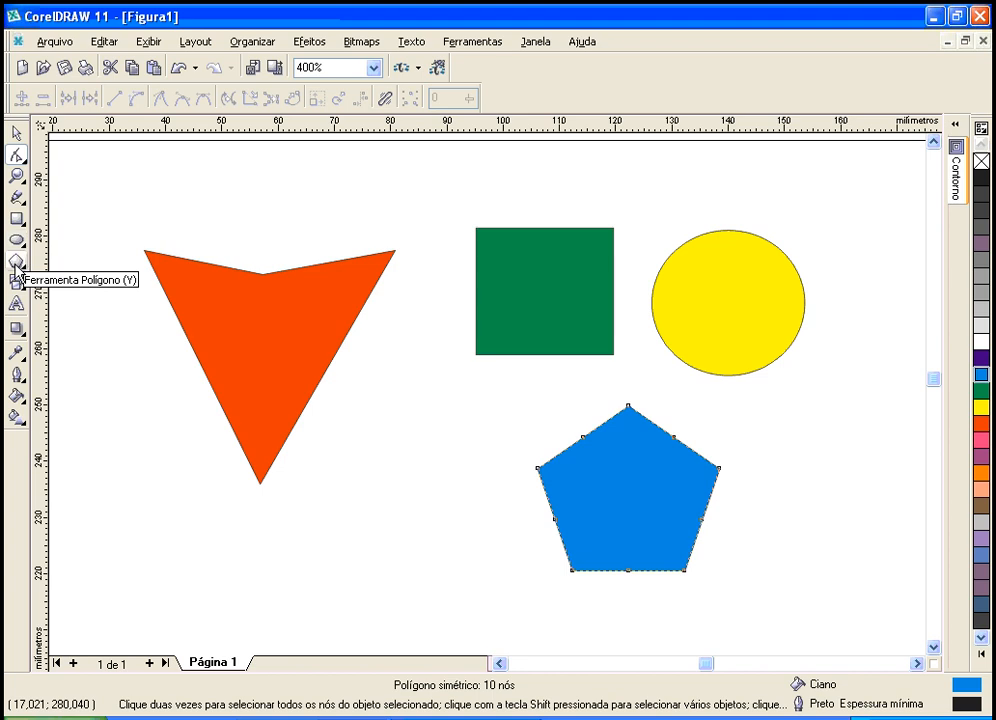
# - Reshape the red curve by moving its notch node to about (56.6, 270.3), its upper-right node to about (81.5, 276.1) and its upper-left node slightly down
pyautogui.click(263, 297)
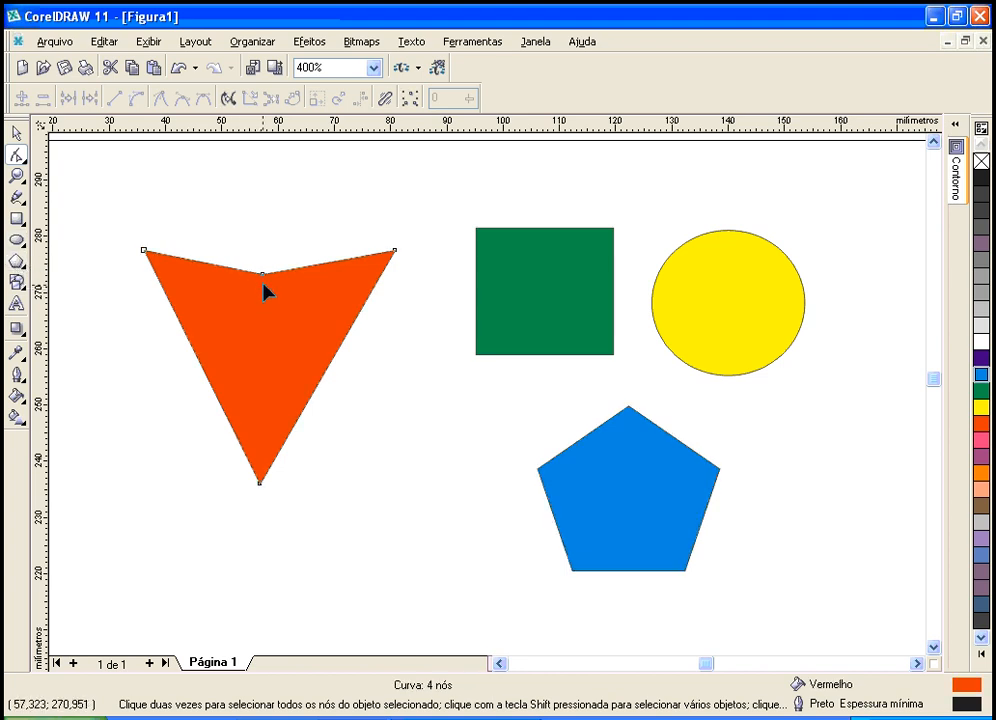
pyautogui.click(263, 276)
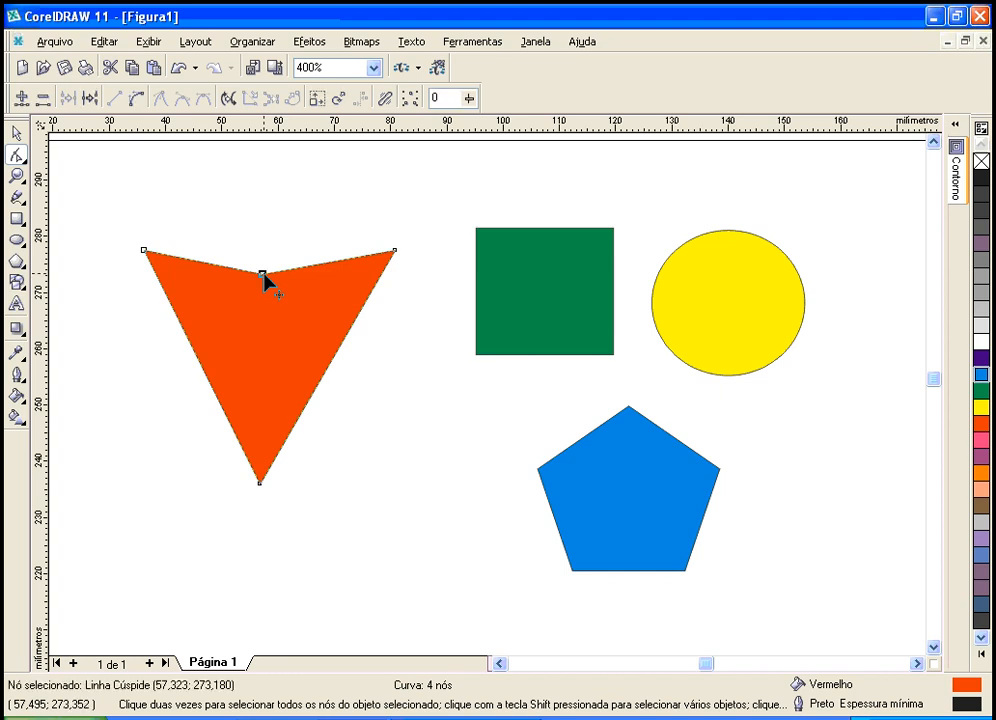
pyautogui.click(394, 251)
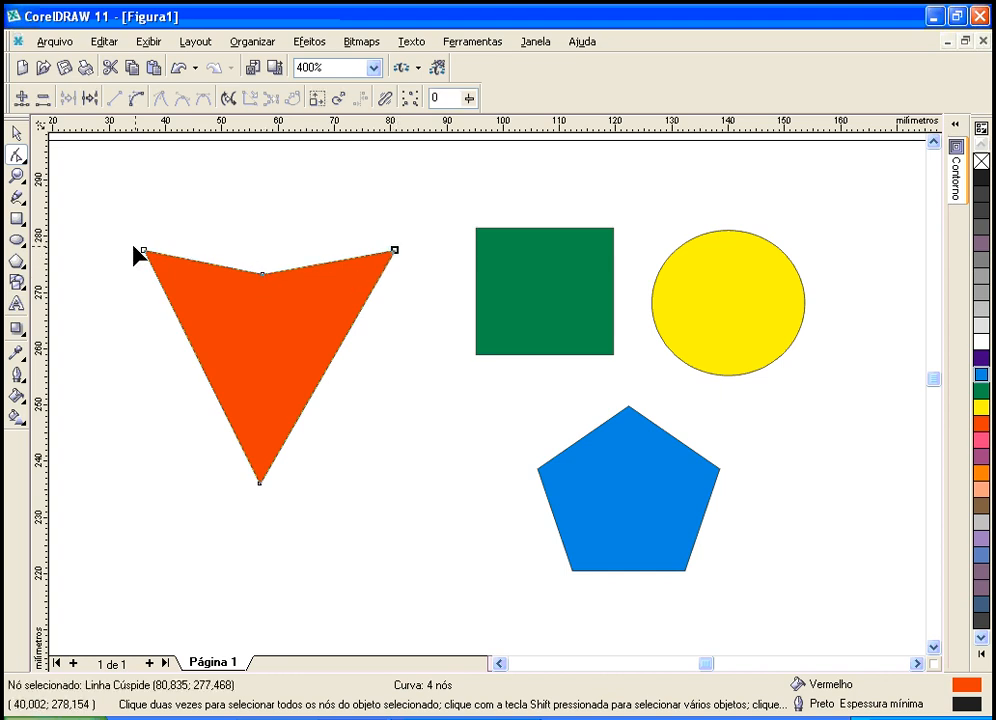
pyautogui.click(144, 251)
pyautogui.moveTo(262, 275)
pyautogui.mouseDown()
pyautogui.moveTo(272, 206)
pyautogui.moveTo(257, 281)
pyautogui.moveTo(270, 288)
pyautogui.moveTo(260, 289)
pyautogui.mouseUp()
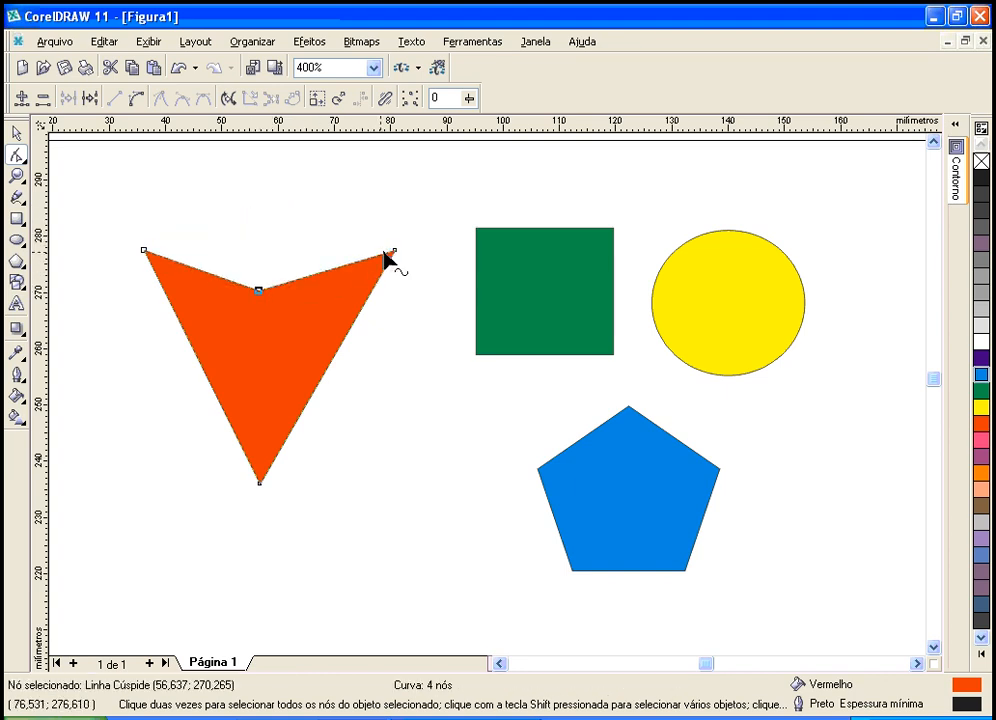
pyautogui.moveTo(393, 251)
pyautogui.mouseDown()
pyautogui.moveTo(370, 218)
pyautogui.moveTo(373, 241)
pyautogui.moveTo(398, 258)
pyautogui.mouseUp()
pyautogui.click(144, 251)
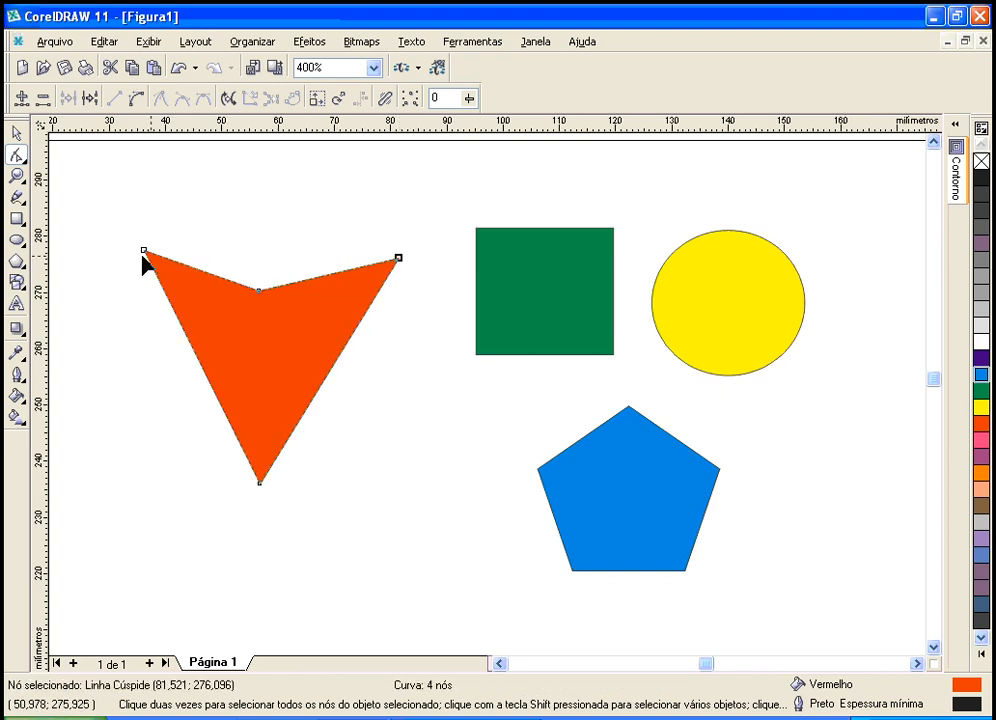
pyautogui.moveTo(144, 251); pyautogui.dragTo(122, 227)
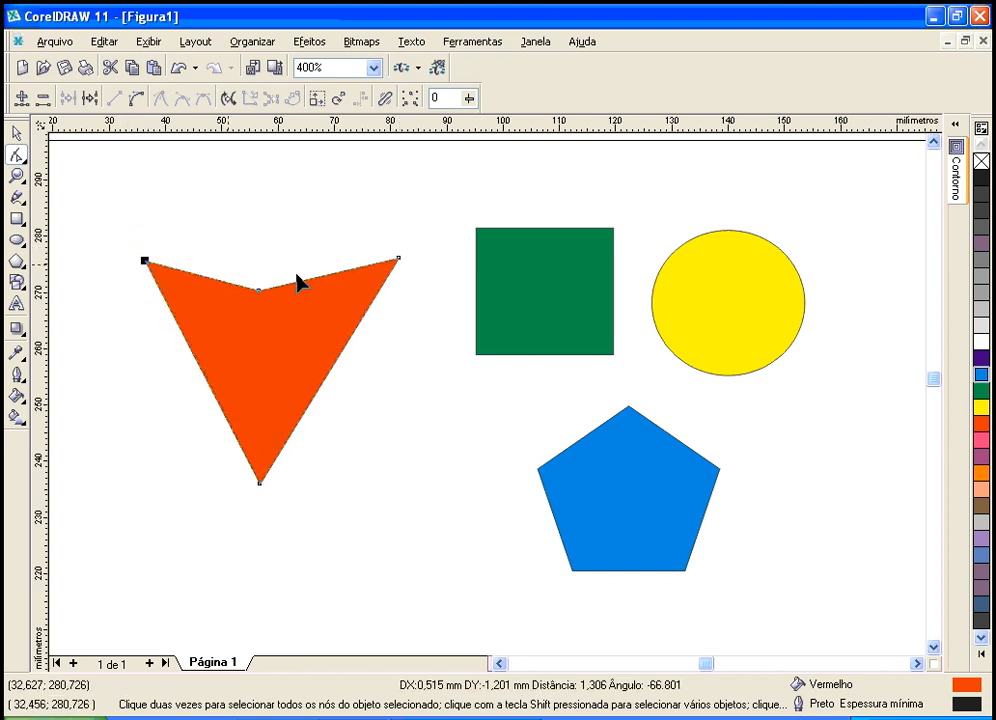
# - Round all four corners of the green rectangle to a roundness of 21 with the Shape tool
pyautogui.click(521, 310)
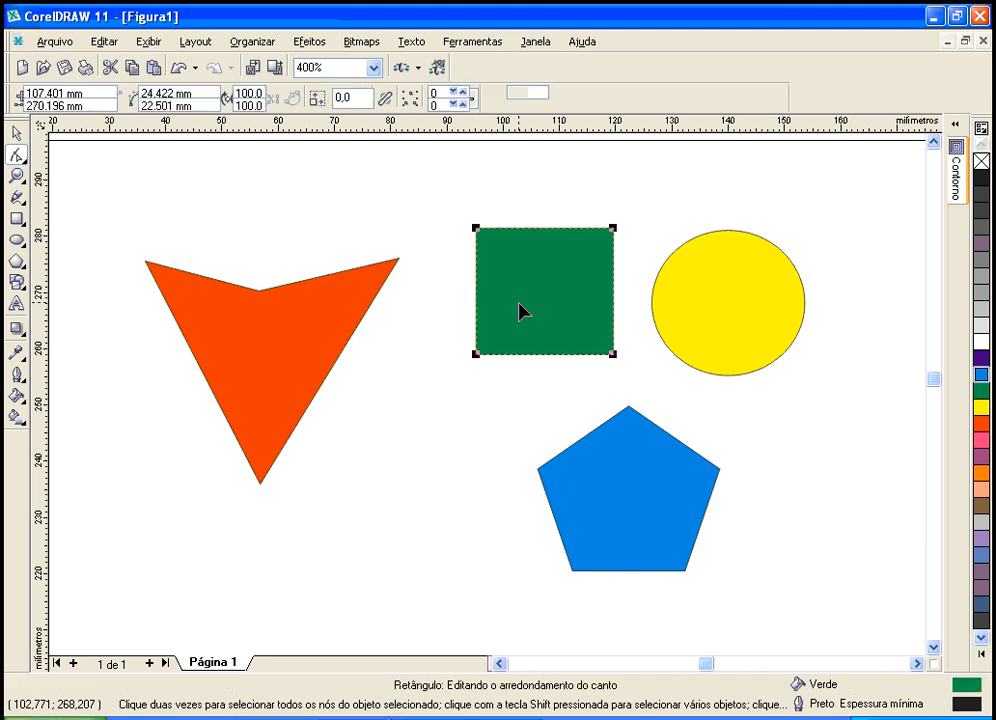
pyautogui.moveTo(478, 236); pyautogui.dragTo(516, 240)
pyautogui.scroll(1, 527, 243)
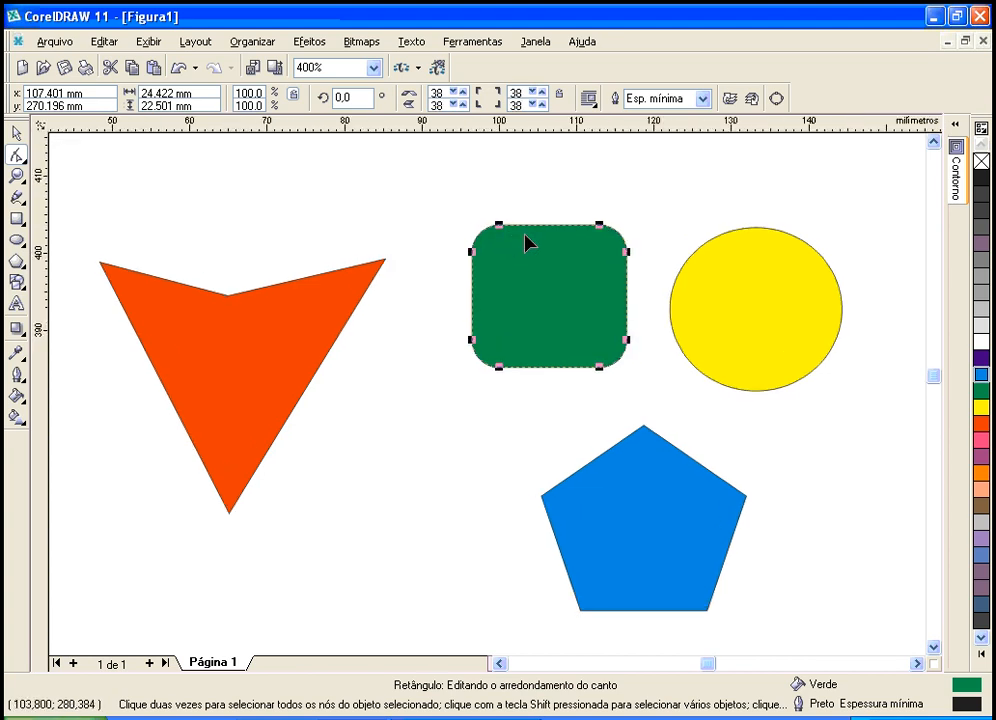
pyautogui.scroll(1, 527, 243)
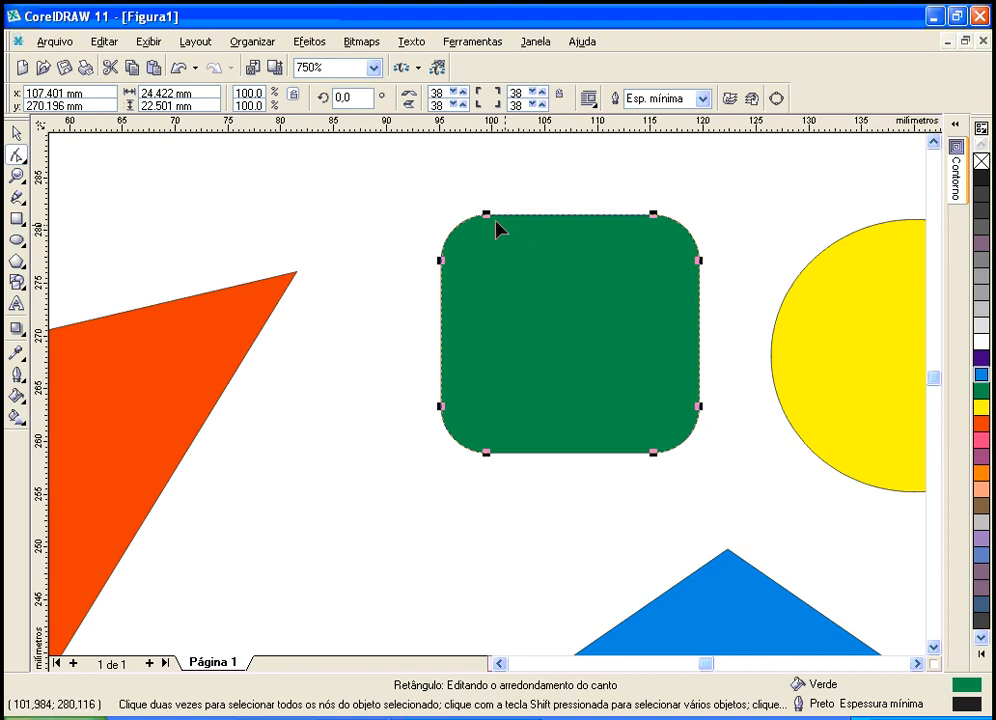
pyautogui.moveTo(485, 216); pyautogui.dragTo(465, 218)
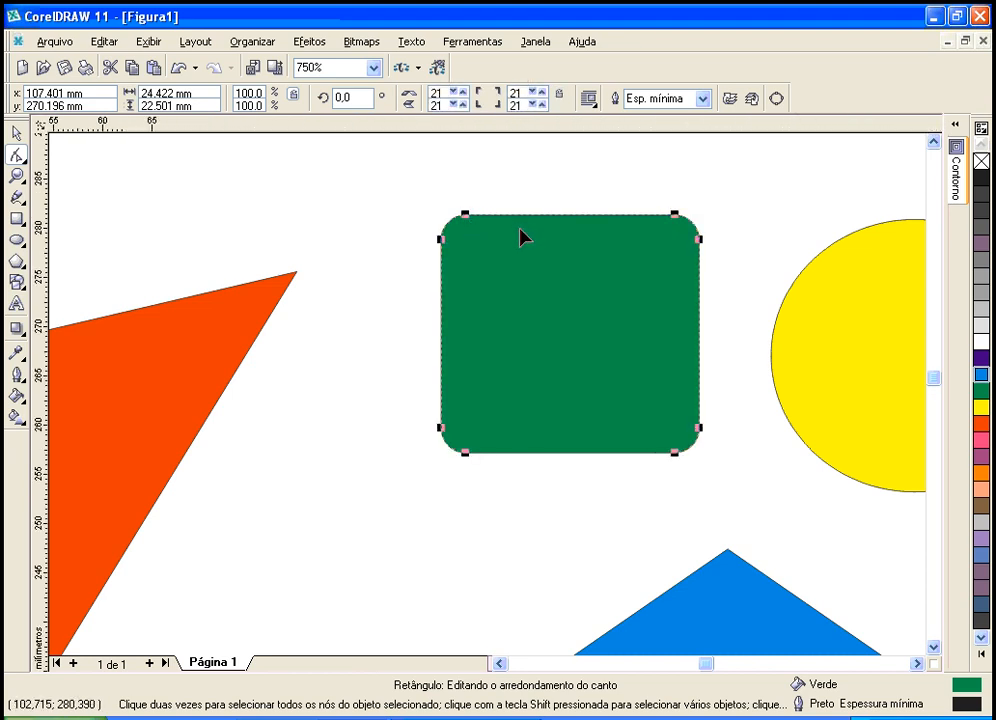
# - Turn the yellow circle into a pie running from 90° to about 53°, trying an open arc along the way
pyautogui.scroll(-1, 522, 239)
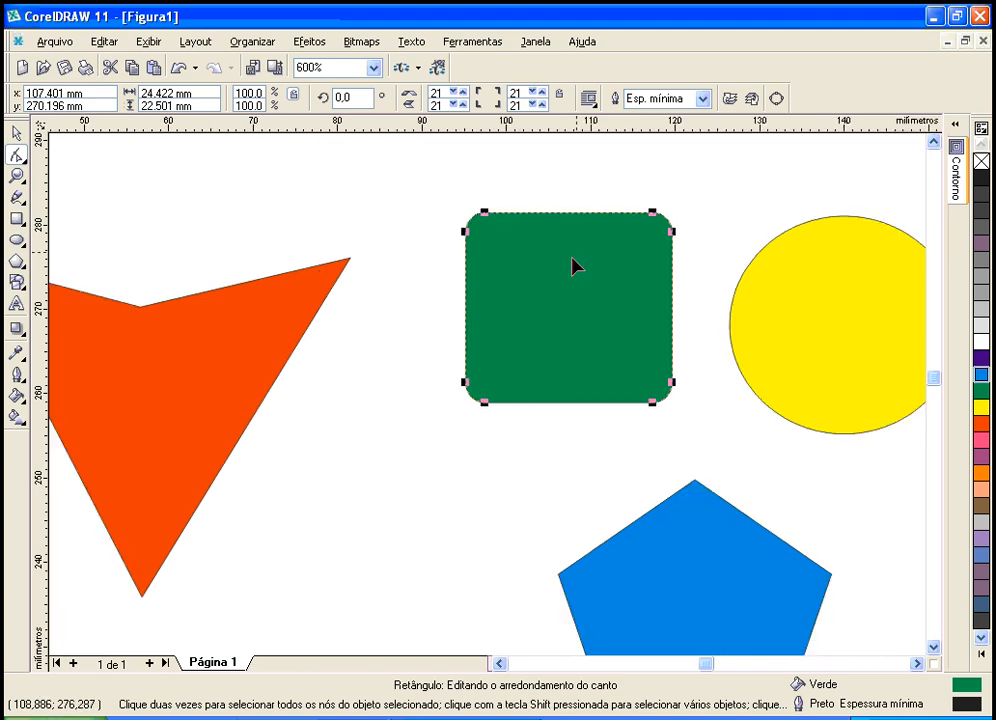
pyautogui.click(916, 663)
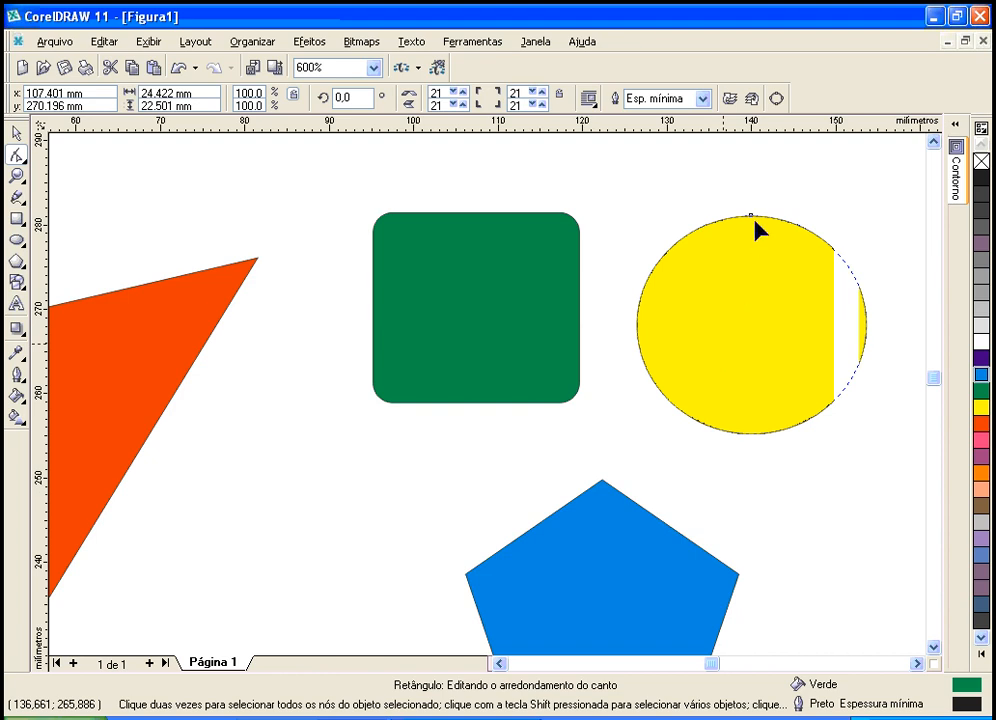
pyautogui.moveTo(751, 215); pyautogui.dragTo(789, 320)
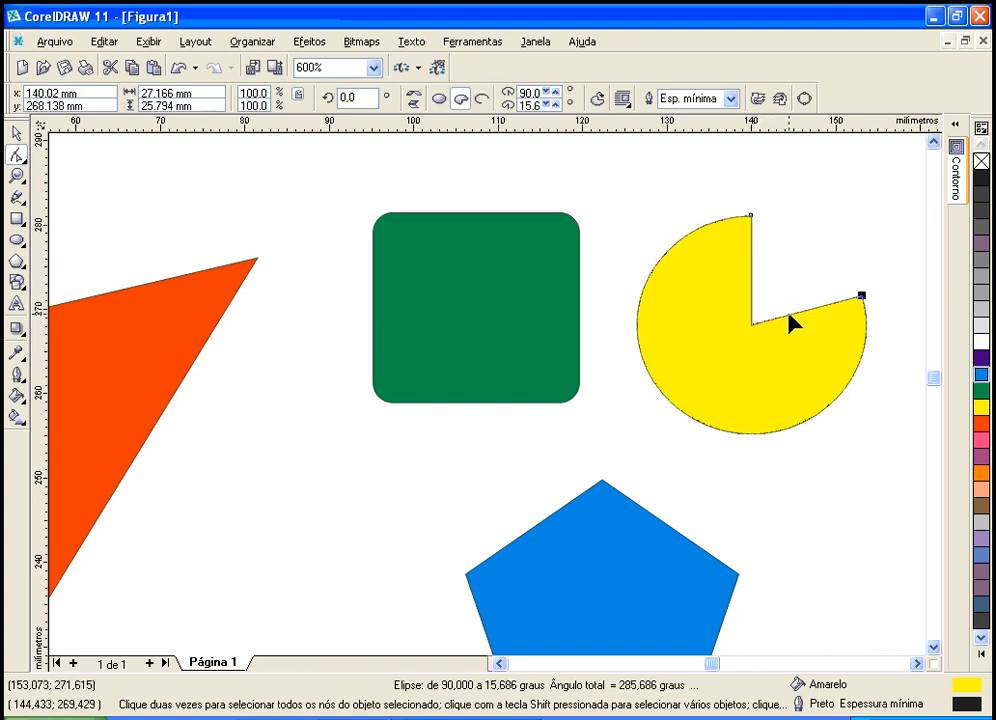
pyautogui.moveTo(862, 298); pyautogui.dragTo(838, 349)
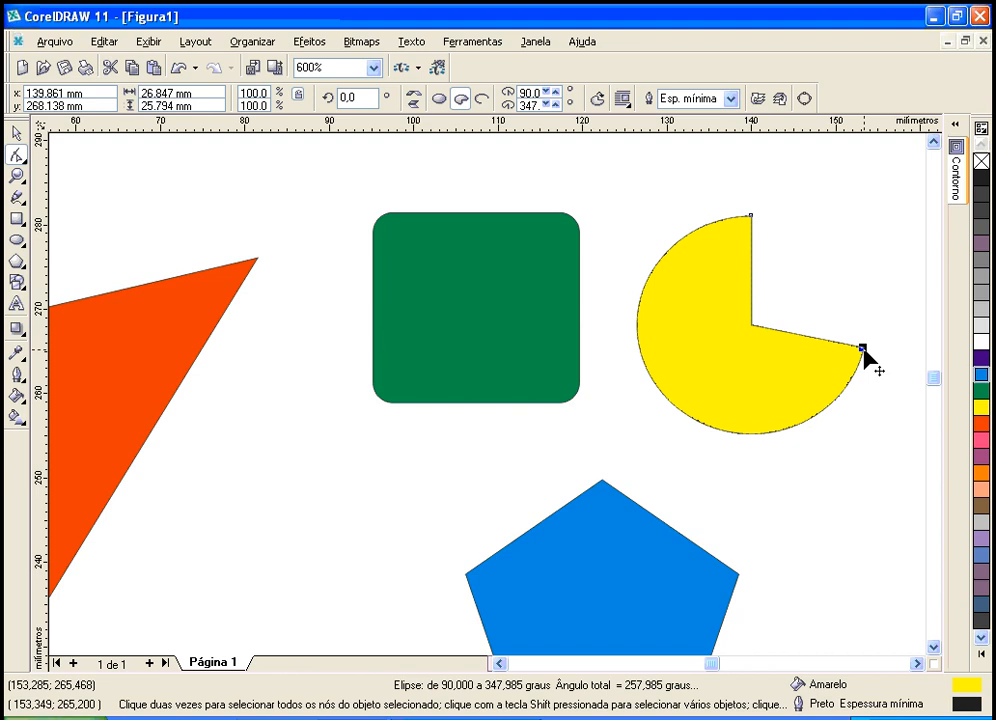
pyautogui.moveTo(863, 350); pyautogui.dragTo(887, 369)
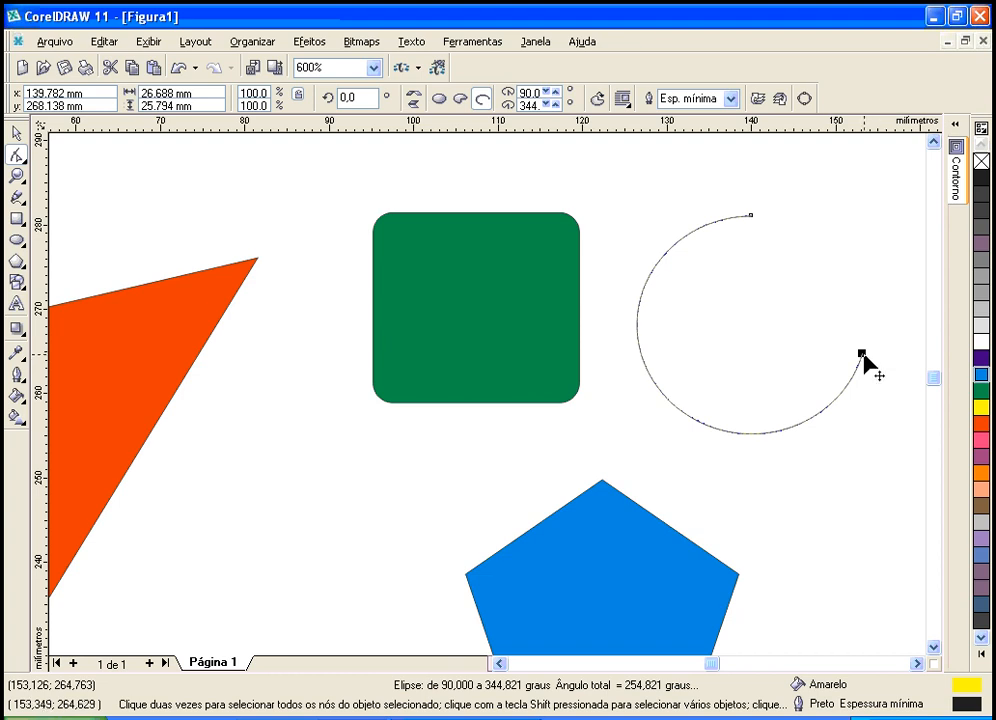
pyautogui.moveTo(862, 353); pyautogui.dragTo(843, 353)
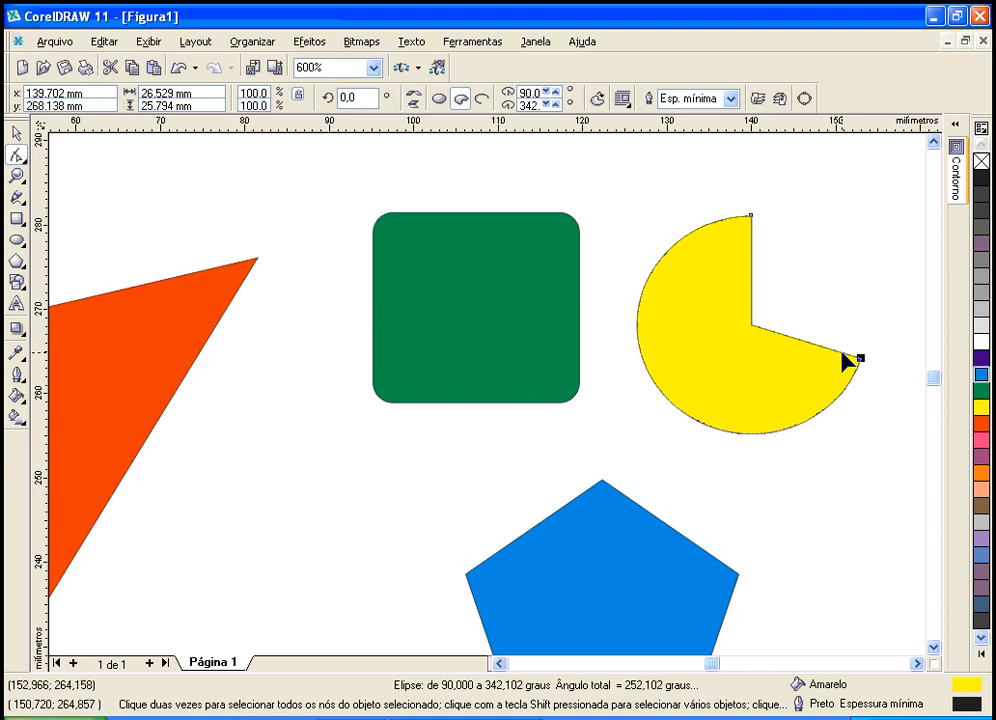
pyautogui.moveTo(859, 357); pyautogui.dragTo(858, 341)
pyautogui.moveTo(843, 274); pyautogui.dragTo(819, 239)
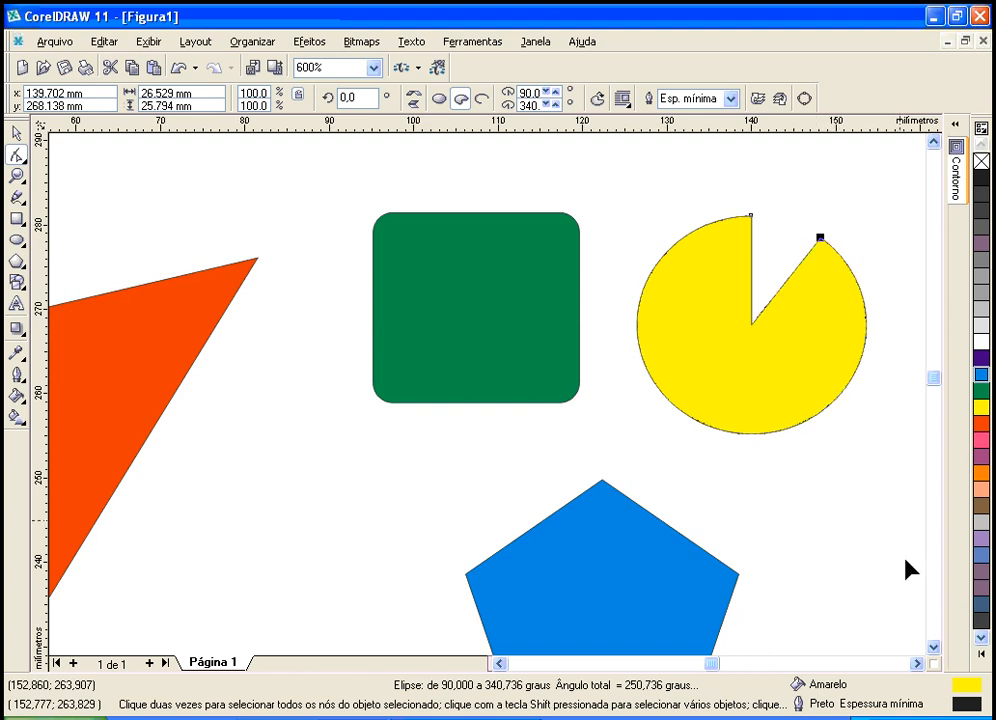
# - Twist the blue pentagon into a ten-pointed star by moving its upper-left mid-side node to about (124.9, 219.4)
pyautogui.click(932, 649)
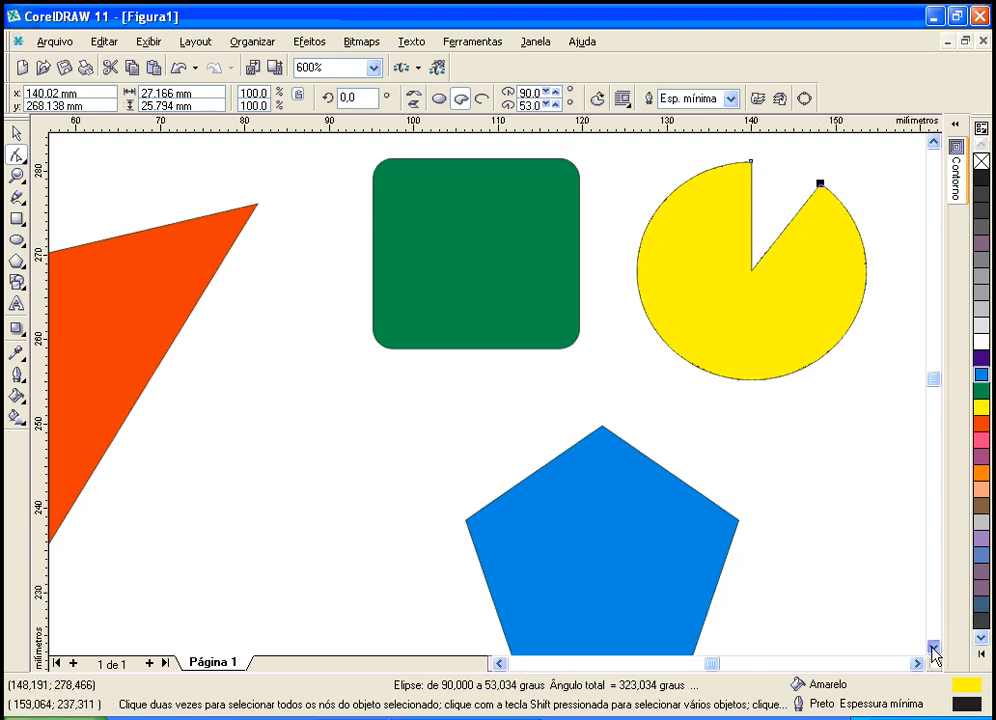
pyautogui.click(932, 649)
pyautogui.click(623, 495)
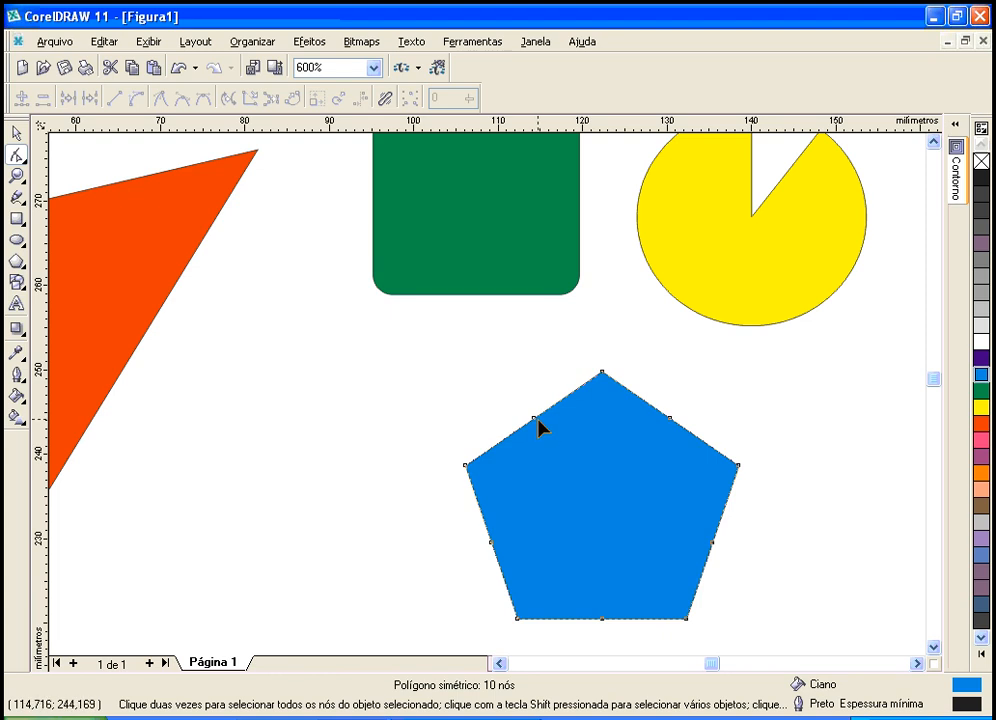
pyautogui.moveTo(535, 425); pyautogui.dragTo(624, 630)
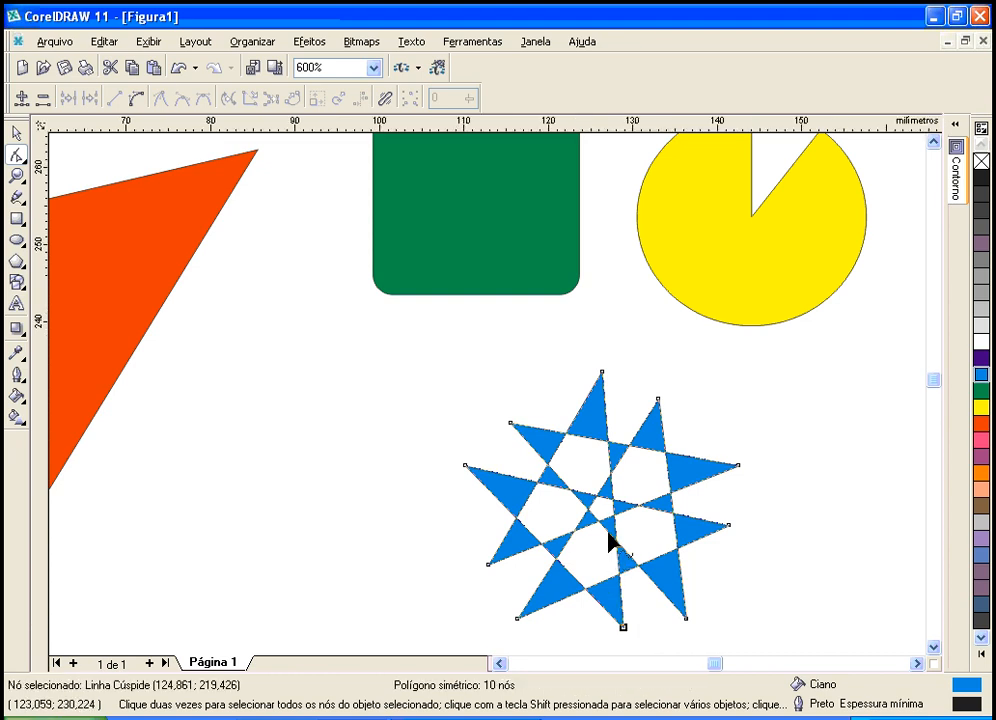
# - Compare the nodes of the red curve and green rectangle, and move the red curve's upper-right node slightly inward and down
pyautogui.scroll(-1, 610, 541)
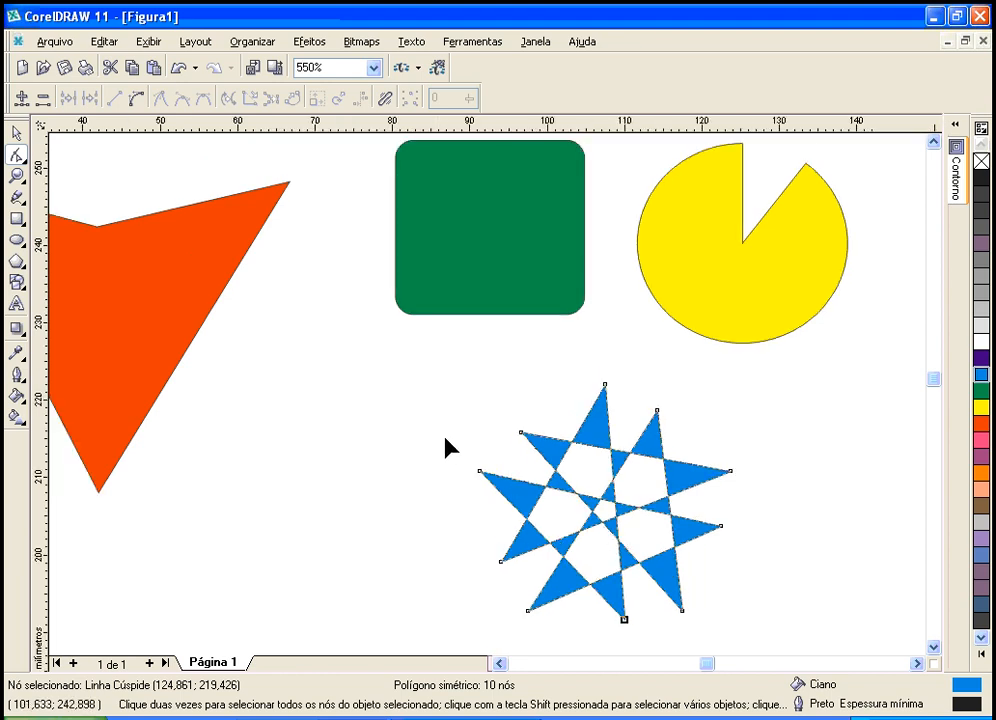
pyautogui.scroll(-1, 447, 447)
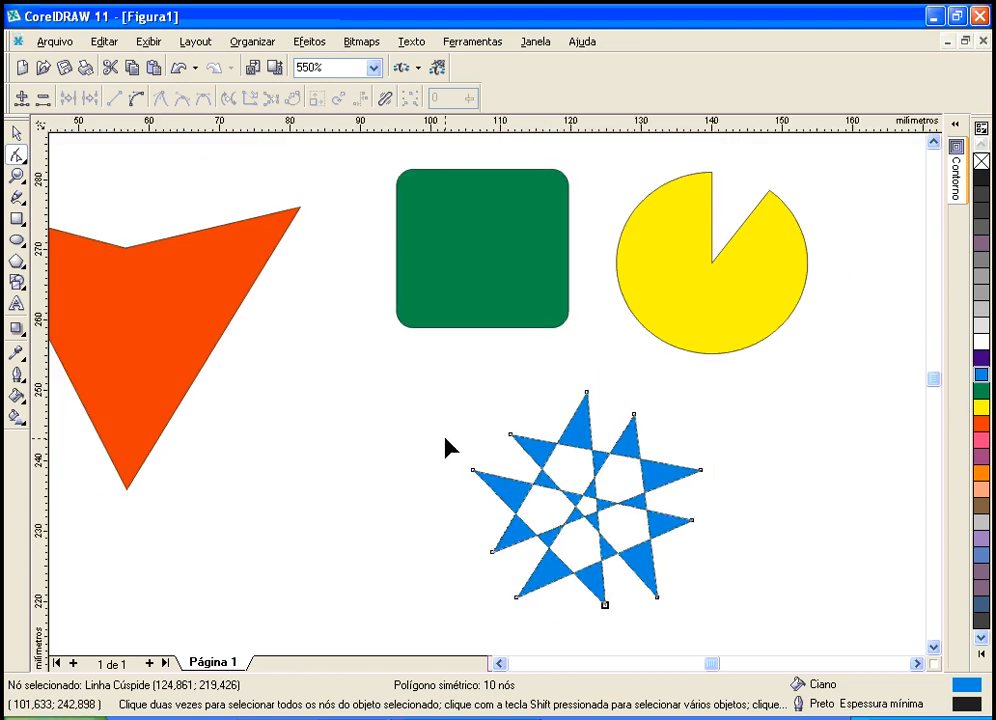
pyautogui.click(191, 338)
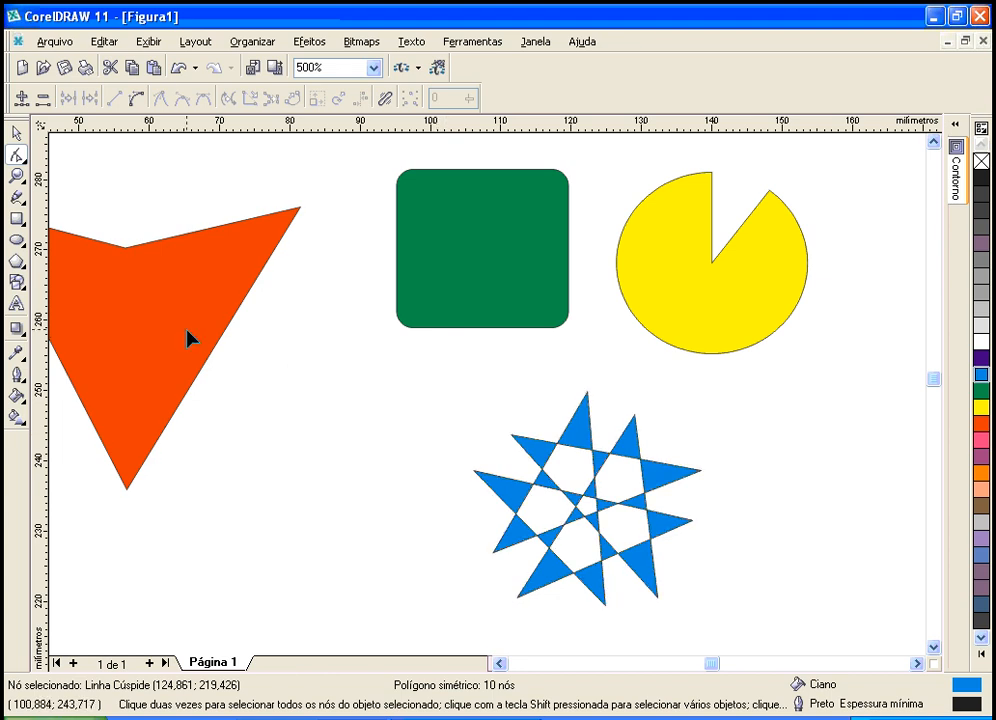
pyautogui.click(500, 664)
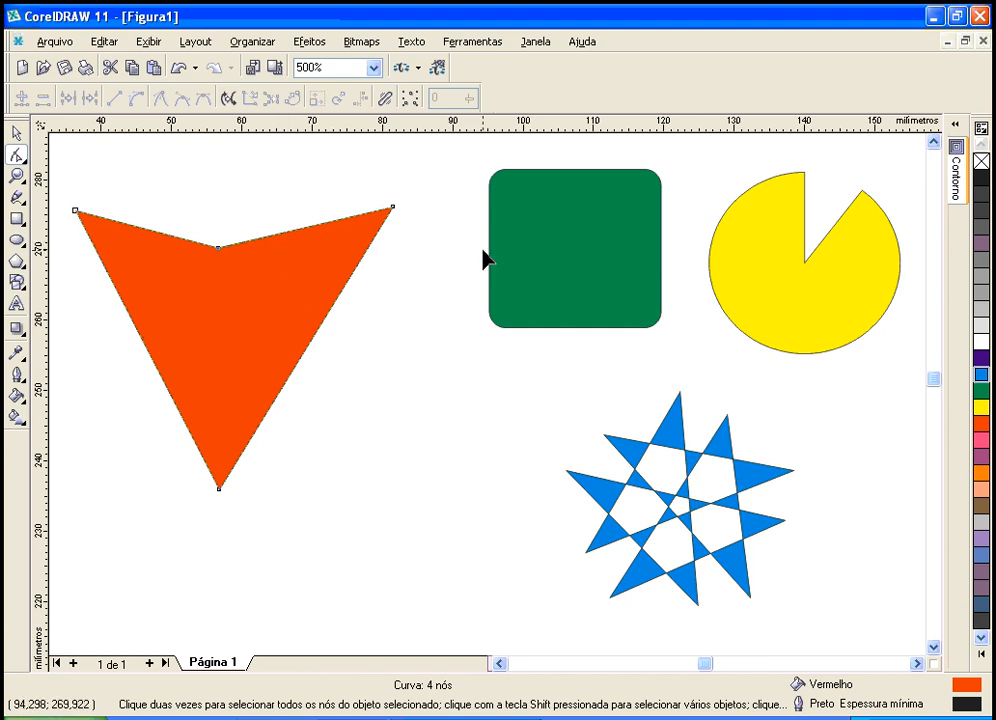
pyautogui.click(564, 221)
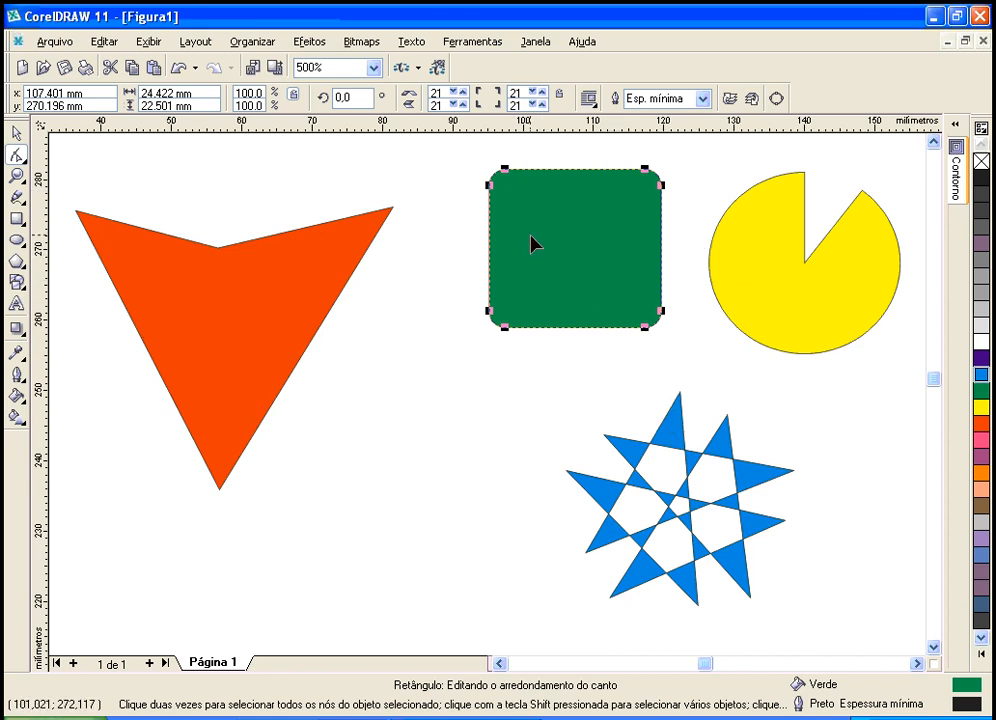
pyautogui.click(222, 283)
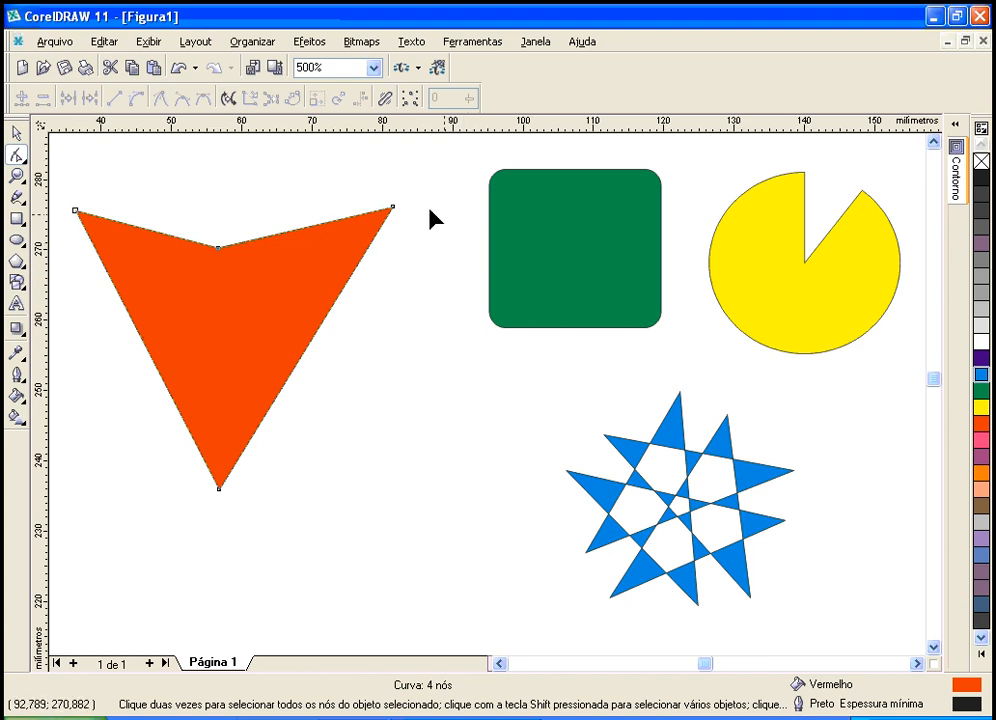
pyautogui.moveTo(392, 209)
pyautogui.mouseDown()
pyautogui.moveTo(371, 234)
pyautogui.moveTo(389, 215)
pyautogui.mouseUp()
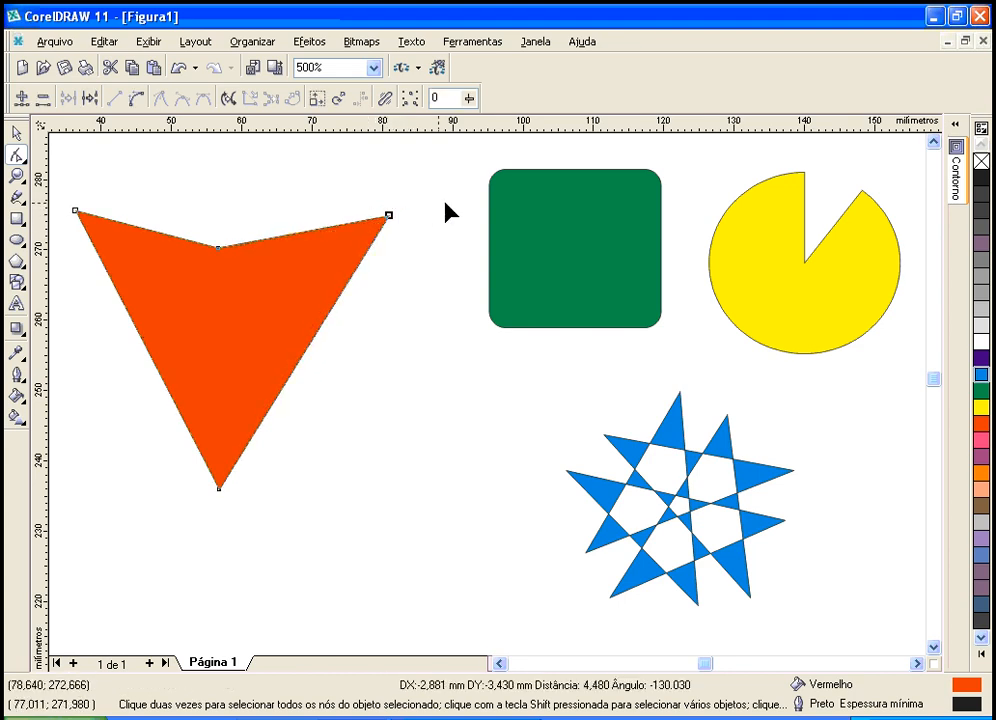
# - Convert the green rounded rectangle to curves and move the upper node of its left side inward to about (101, 268.2)
pyautogui.click(517, 212)
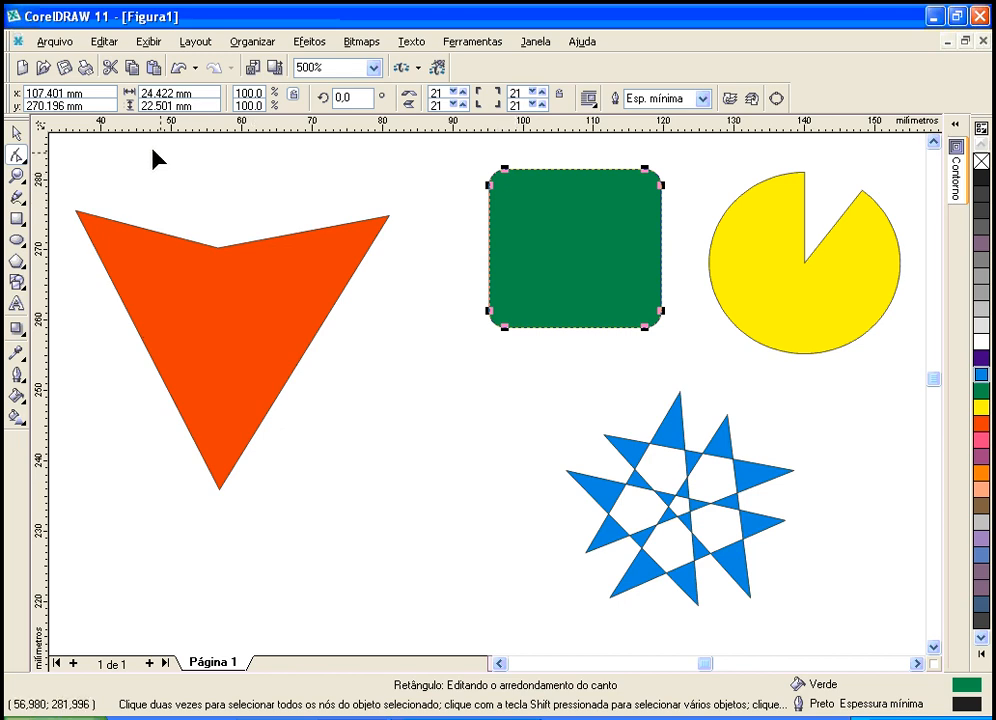
pyautogui.click(16, 133)
pyautogui.click(510, 207)
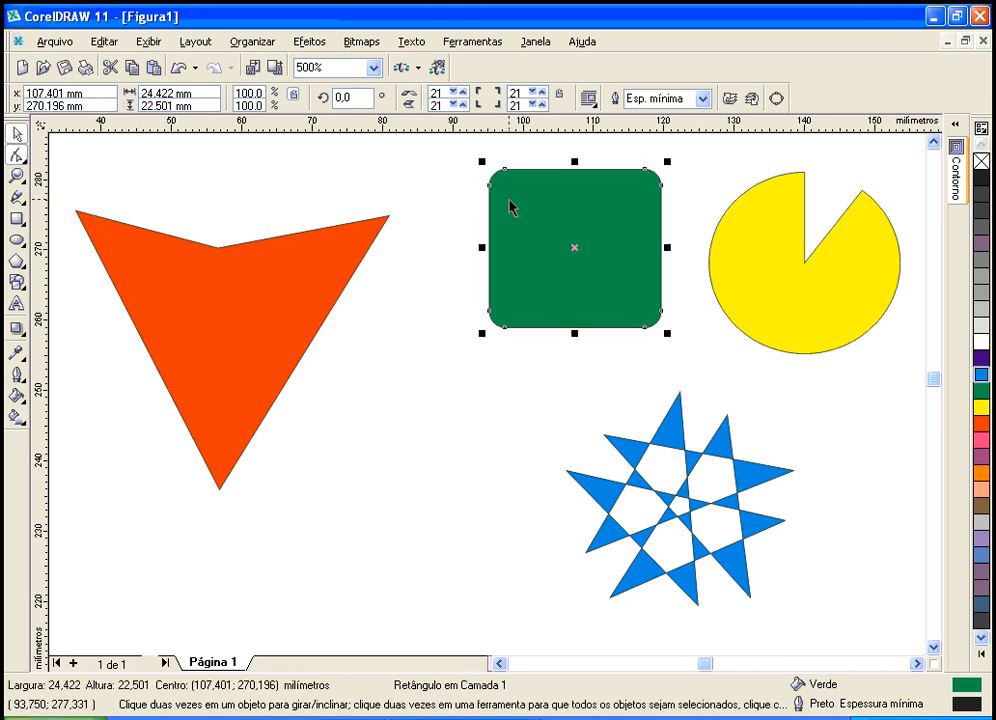
pyautogui.click(258, 44)
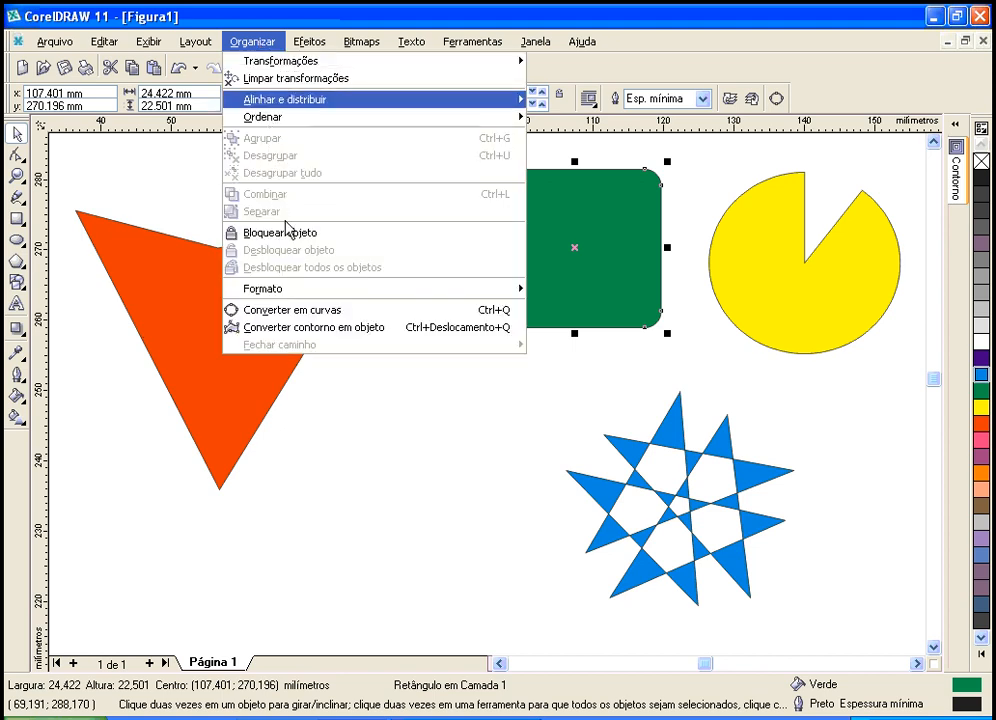
pyautogui.click(333, 312)
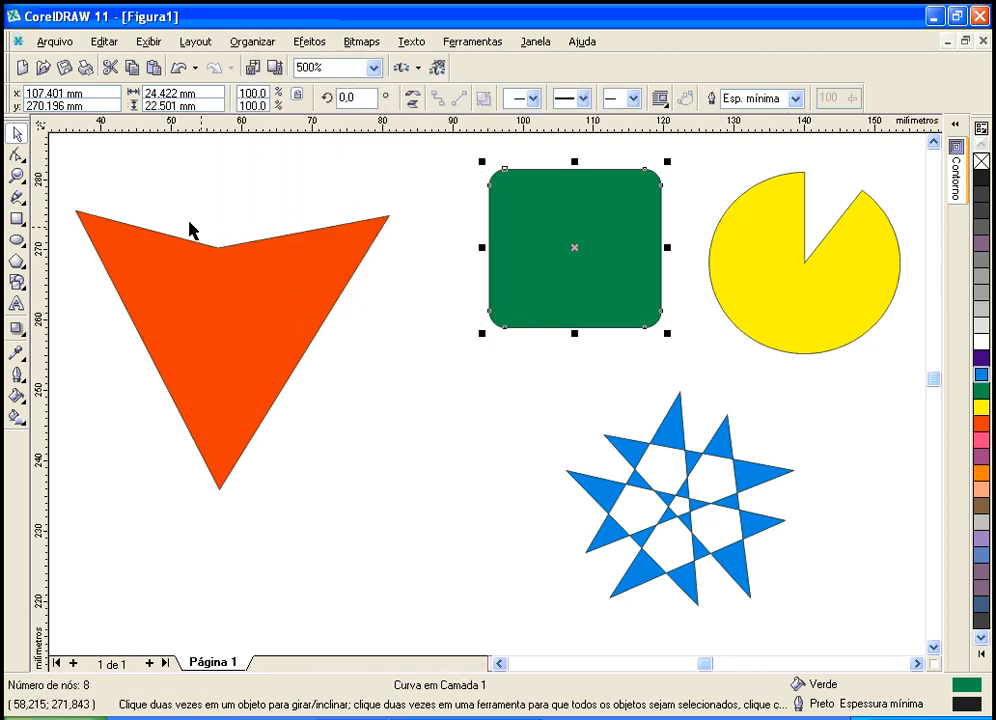
pyautogui.click(17, 156)
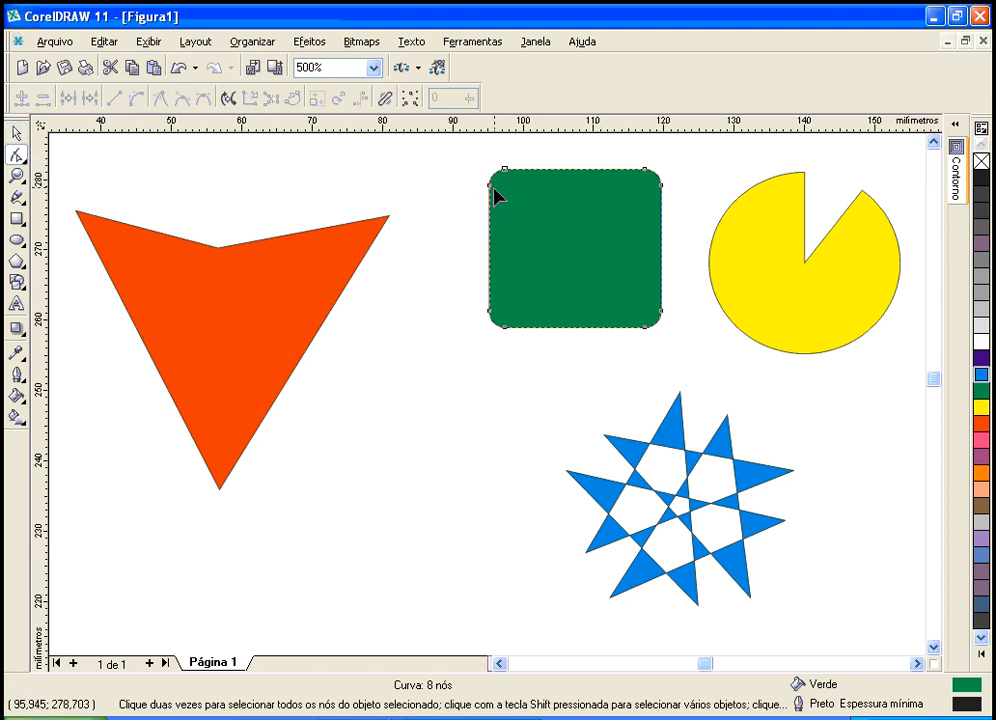
pyautogui.moveTo(491, 184); pyautogui.dragTo(773, 258)
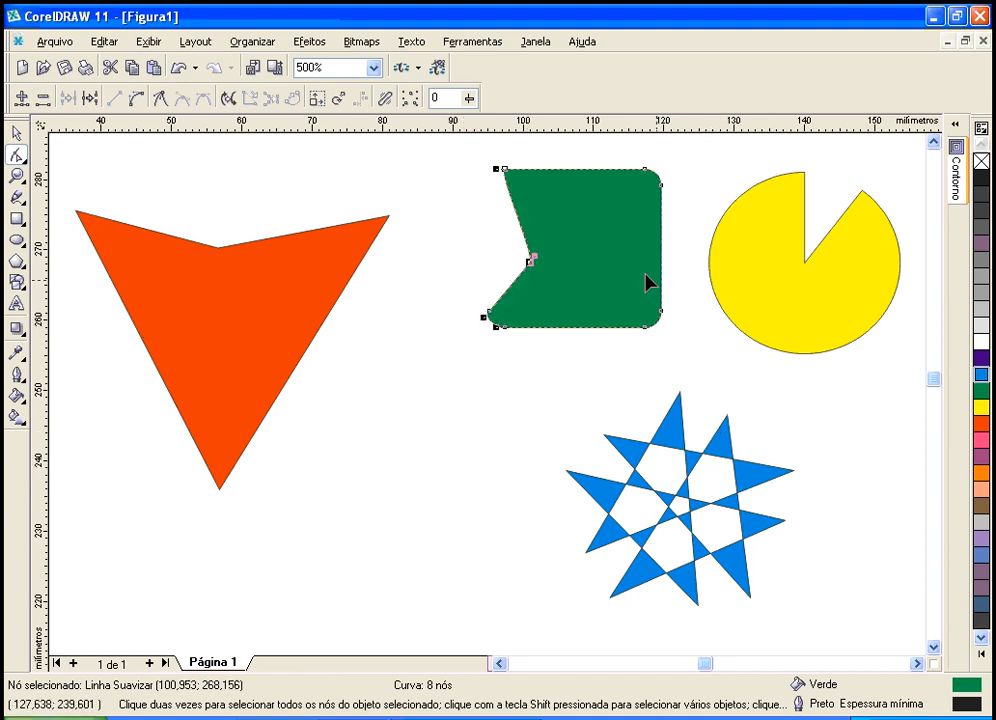
# - Raise the middle node of the red curve's top edge to about (56.6, 274.2) and delete it
pyautogui.click(260, 268)
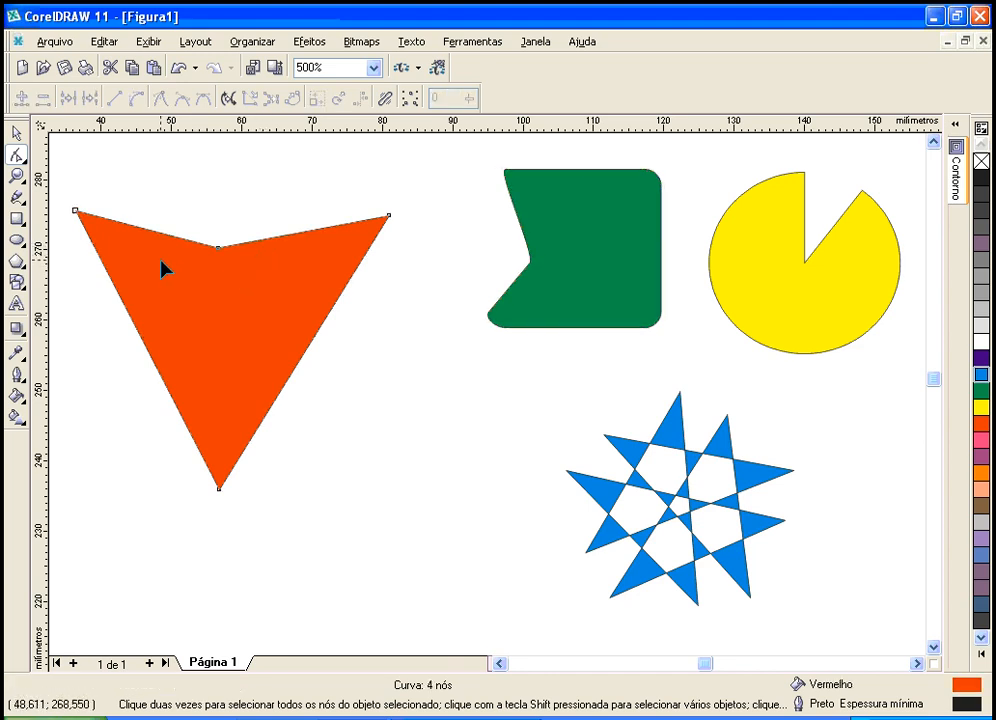
pyautogui.click(76, 212)
pyautogui.click(218, 249)
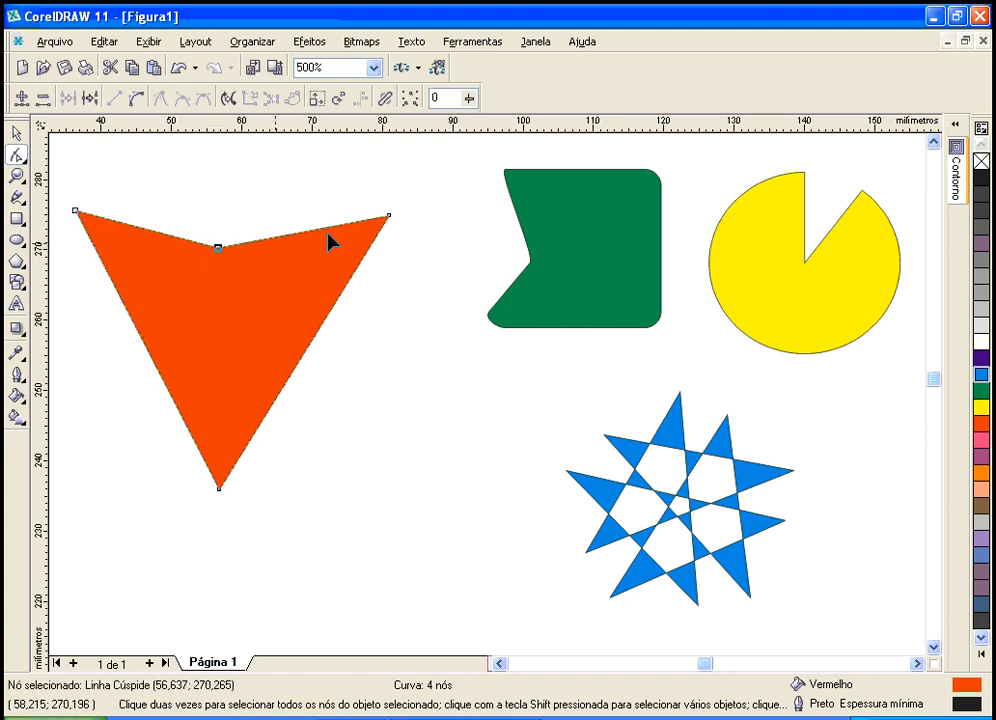
pyautogui.click(389, 216)
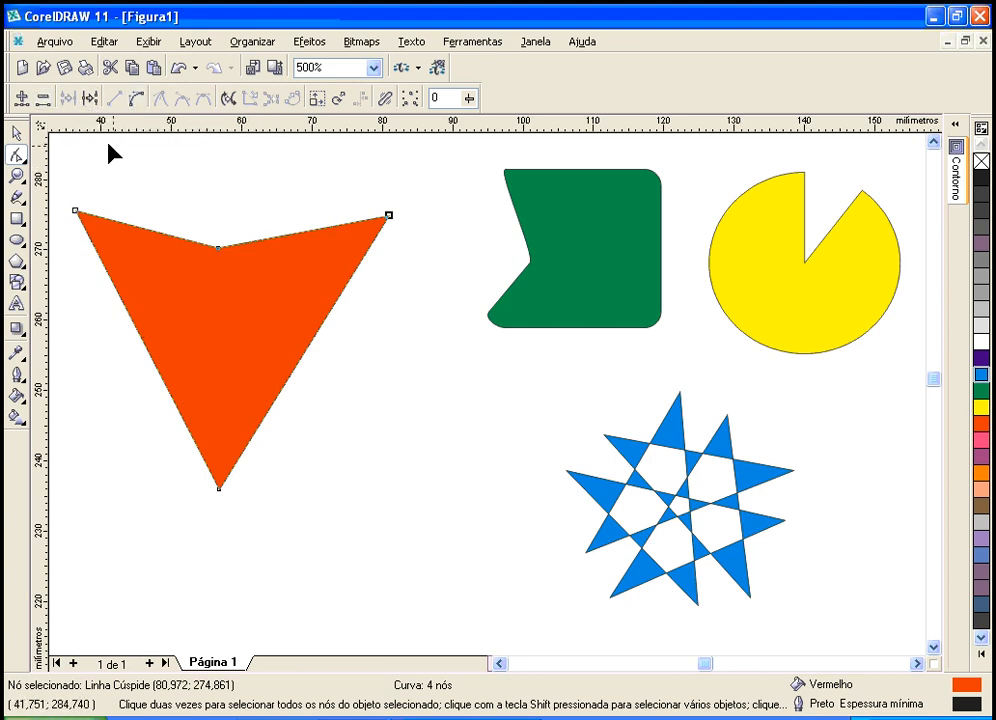
pyautogui.click(218, 248)
pyautogui.moveTo(218, 247); pyautogui.dragTo(218, 219)
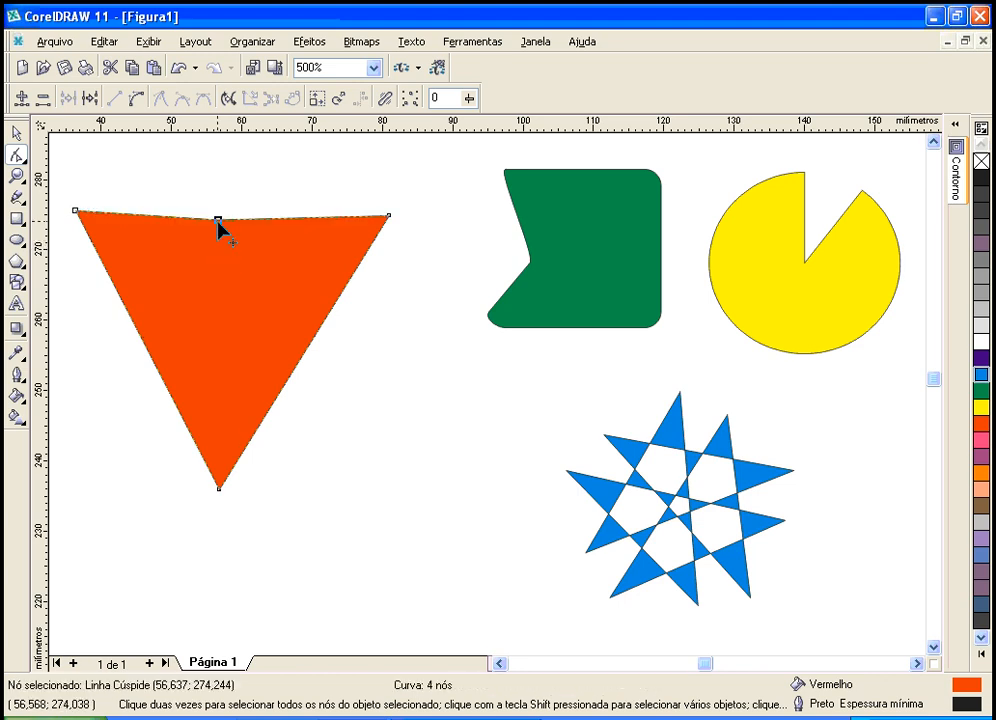
pyautogui.click(44, 98)
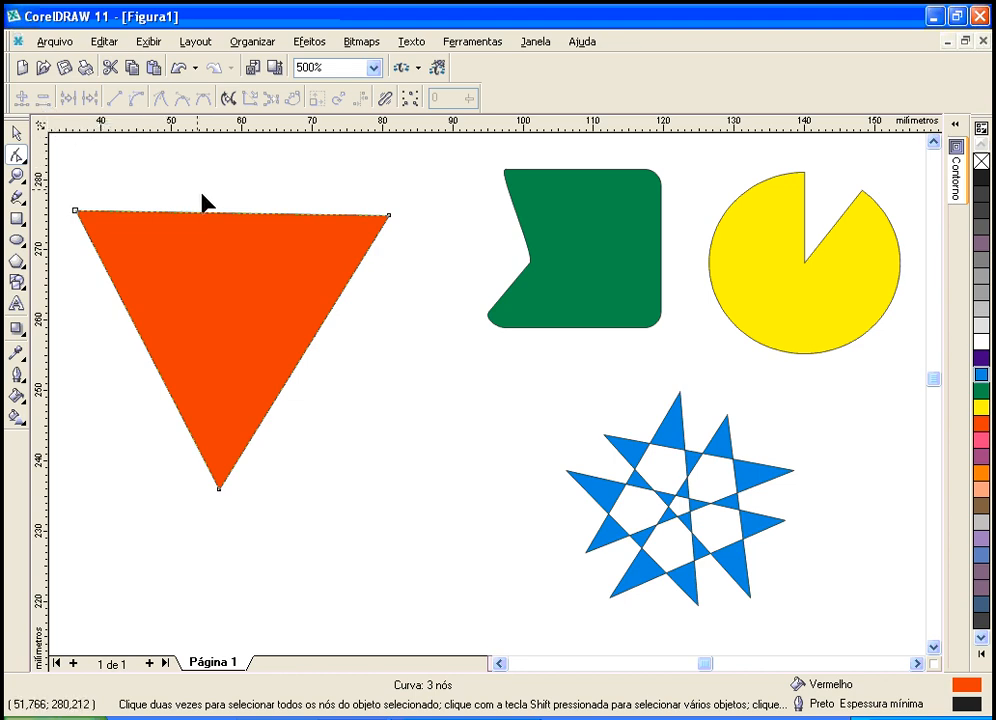
# - Add a node midway along the red triangle's top edge and pull it down to about (56.4, 266.6)
pyautogui.click(216, 213)
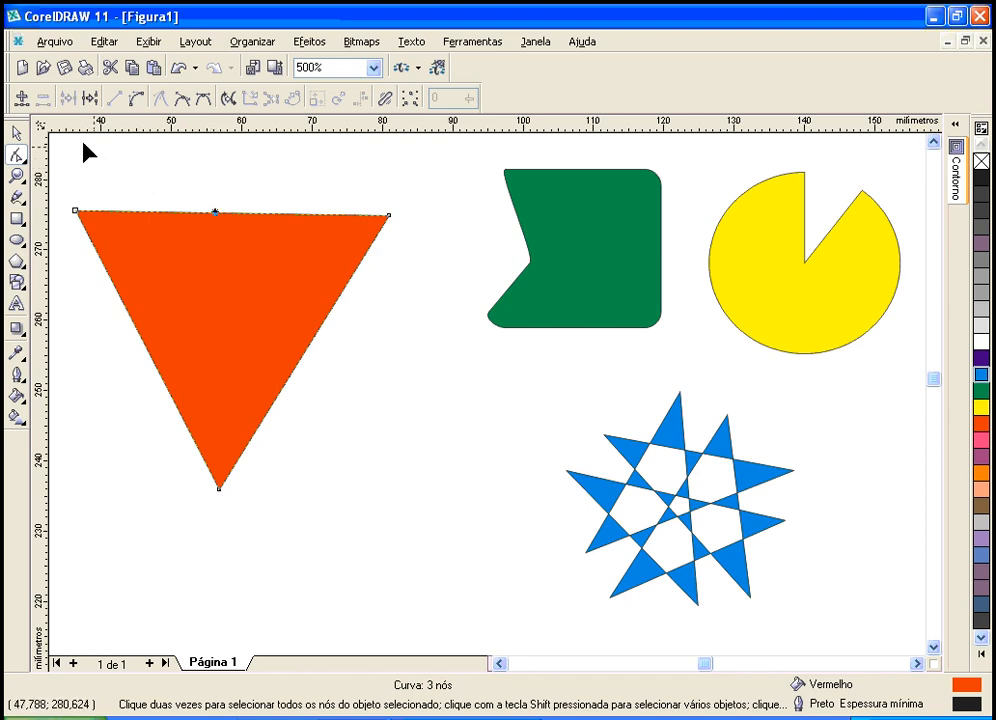
pyautogui.click(21, 98)
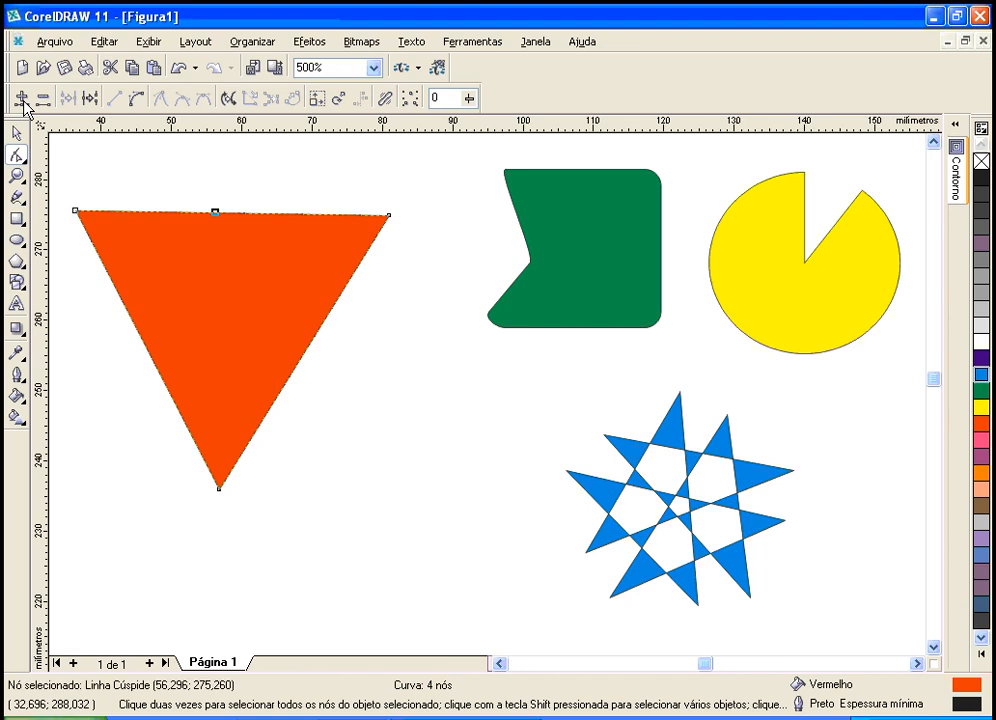
pyautogui.moveTo(215, 213); pyautogui.dragTo(217, 273)
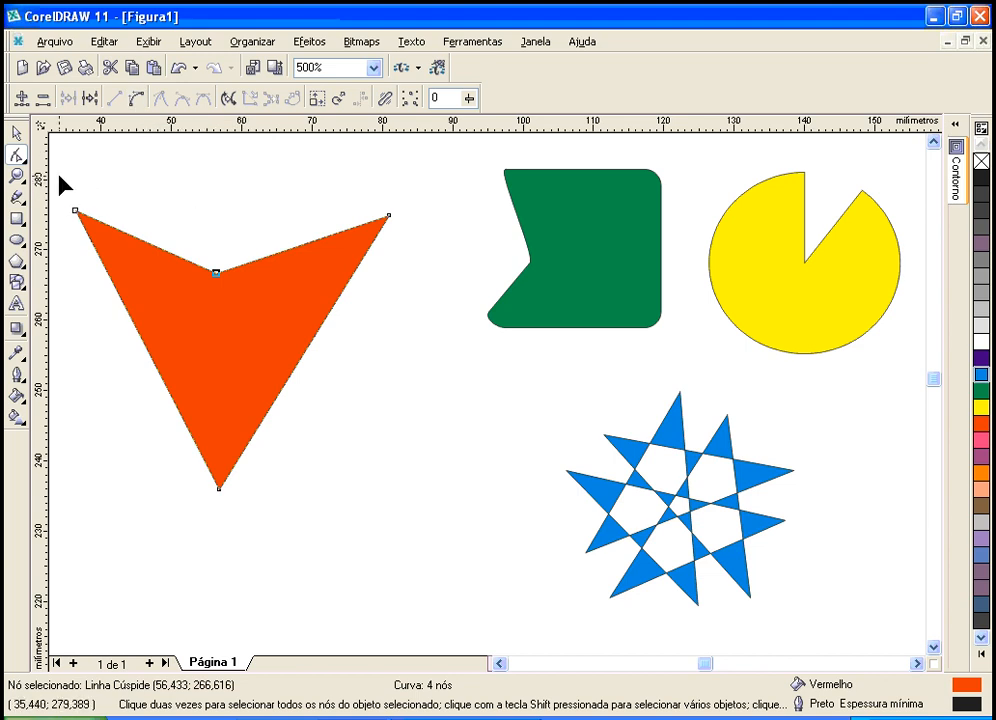
# - Select all four nodes of the red shape and convert its straight segments to curves
pyautogui.moveTo(59, 176); pyautogui.dragTo(420, 528)
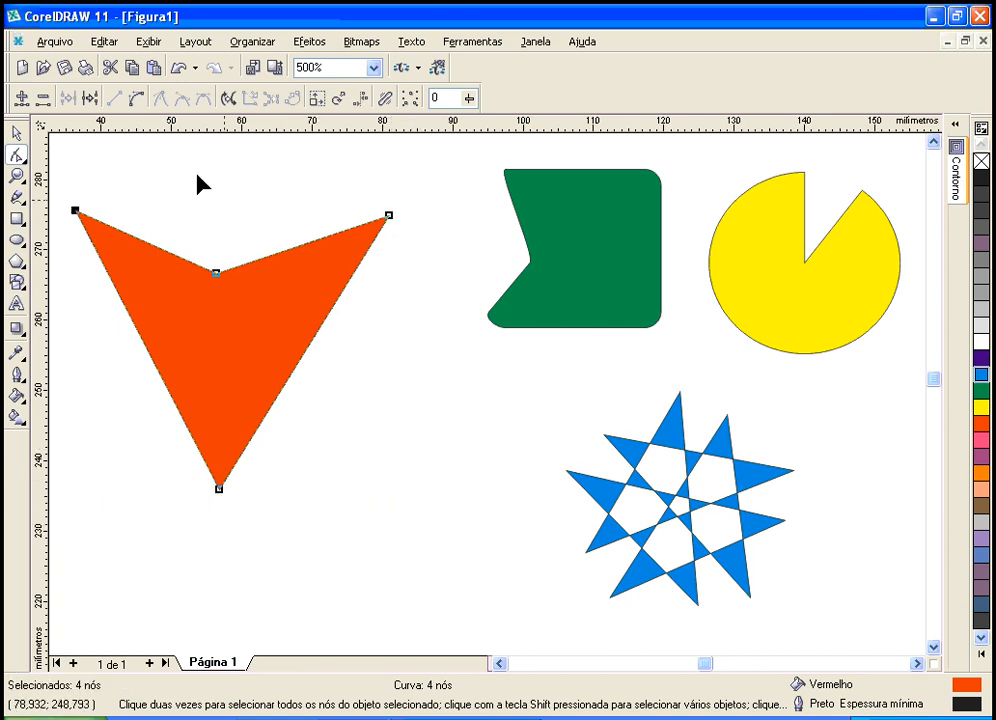
pyautogui.click(139, 104)
pyautogui.click(211, 205)
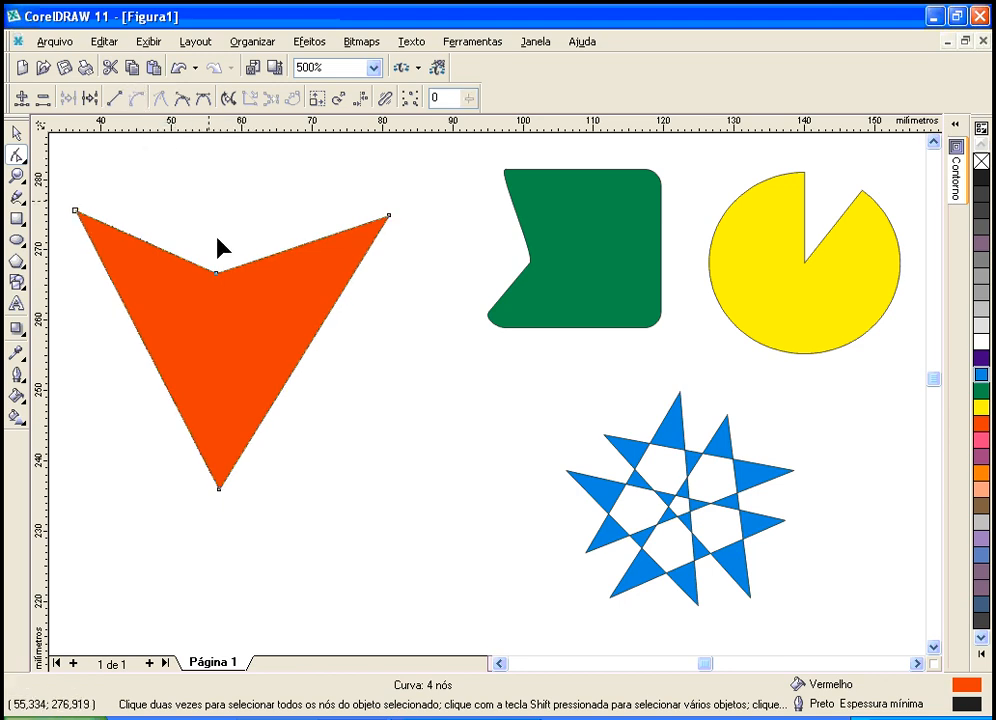
# - Bend both top segments of the red shape into rounded humps by raising the two handles of the middle node
pyautogui.click(216, 274)
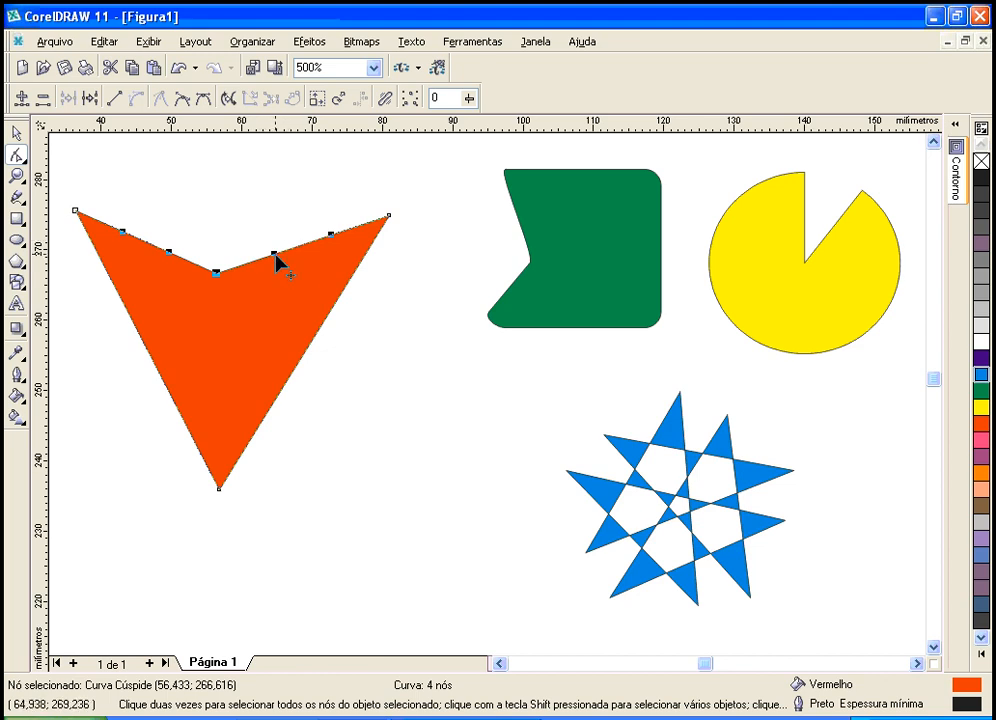
pyautogui.moveTo(275, 258); pyautogui.dragTo(258, 191)
pyautogui.click(170, 257)
pyautogui.moveTo(176, 240); pyautogui.dragTo(203, 207)
# - Bend the red shape's lower sides inward with the bottom node's handles, and ease both handles back outward until the sides are nearly straight
pyautogui.moveTo(217, 487); pyautogui.dragTo(220, 495)
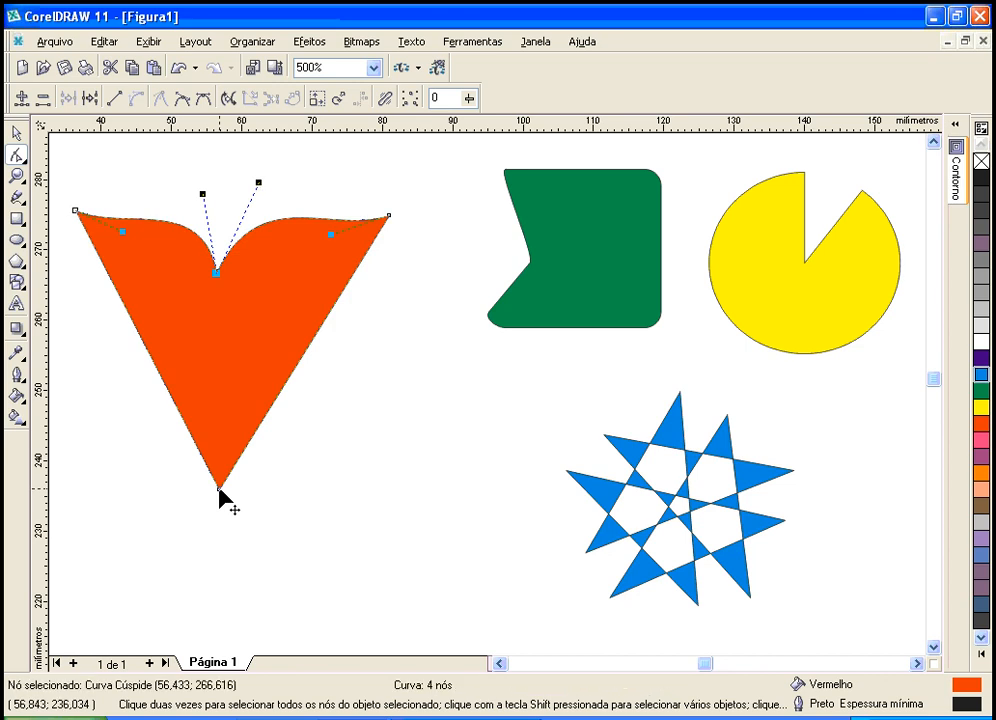
pyautogui.click(220, 491)
pyautogui.moveTo(171, 401); pyautogui.dragTo(211, 385)
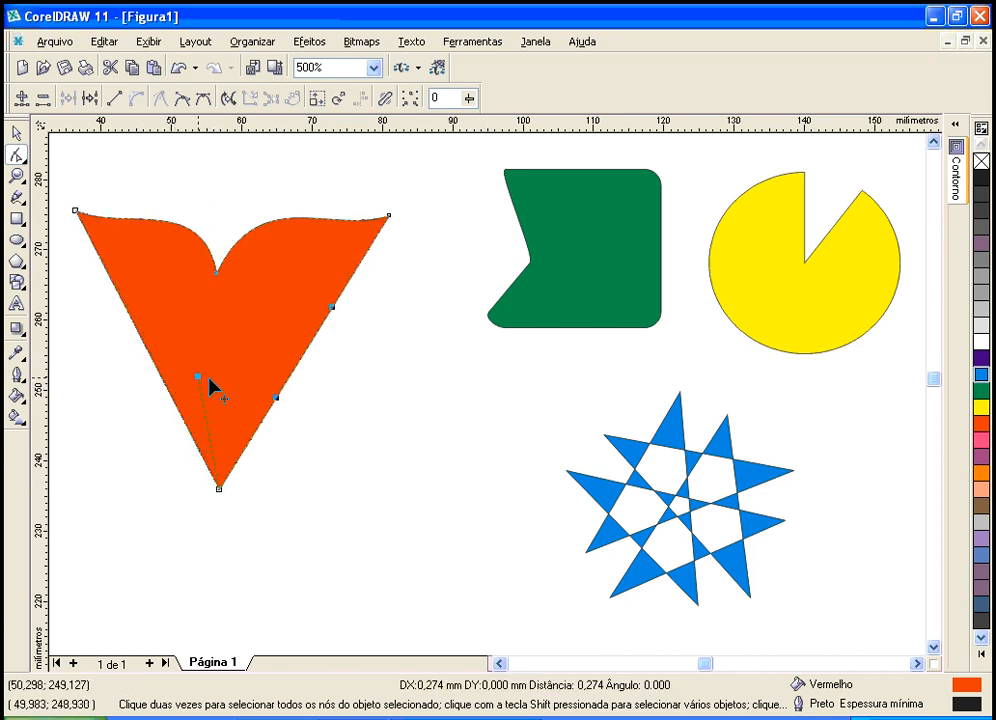
pyautogui.click(271, 397)
pyautogui.moveTo(256, 380); pyautogui.dragTo(256, 380)
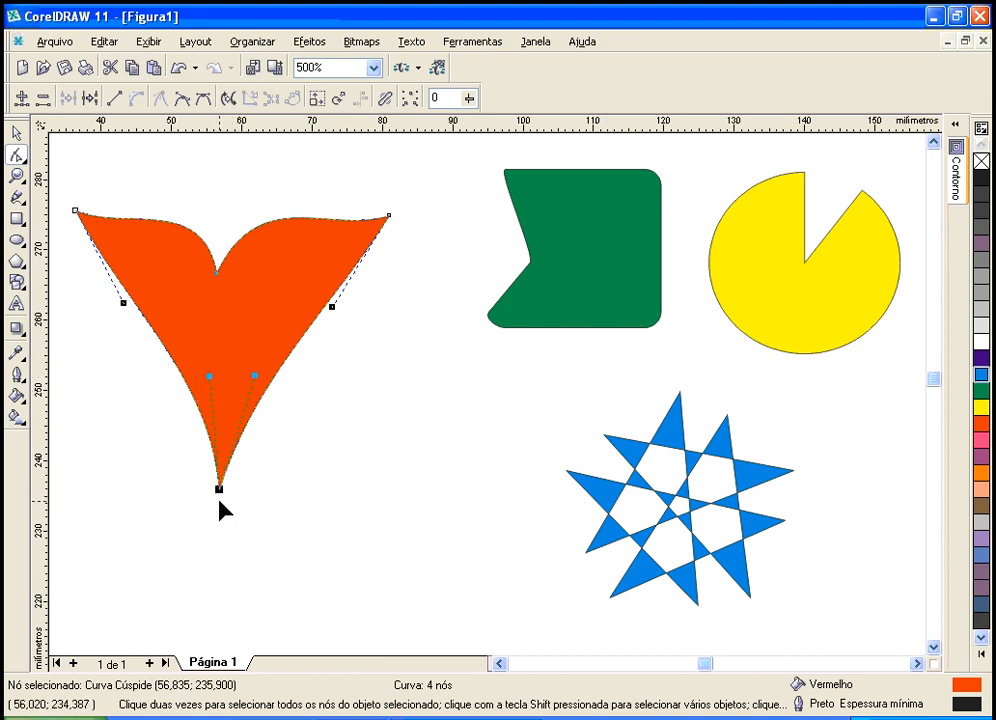
pyautogui.moveTo(258, 382); pyautogui.dragTo(278, 382)
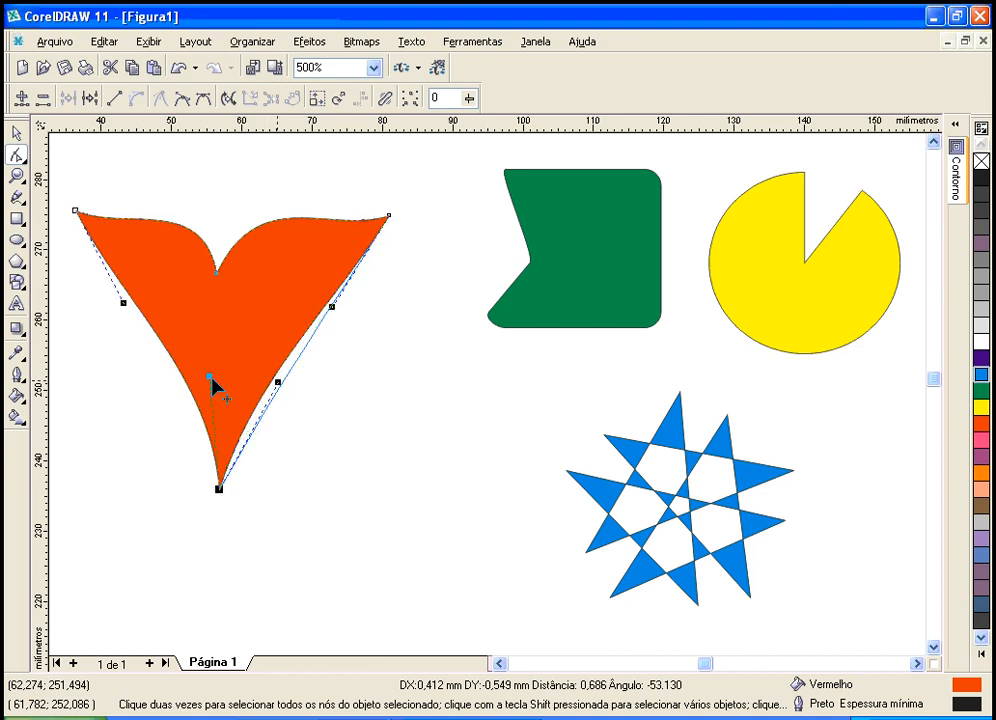
pyautogui.moveTo(212, 388); pyautogui.dragTo(183, 389)
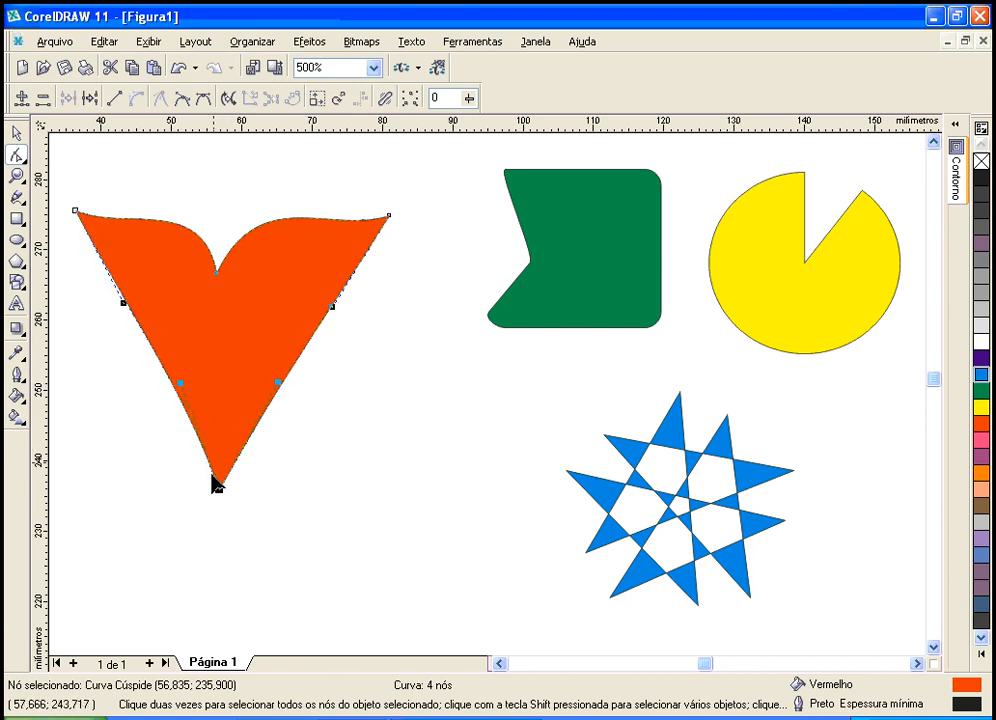
# - Make the red shape's top middle node smooth and swing its linked handles to several angles and lengths
pyautogui.click(216, 272)
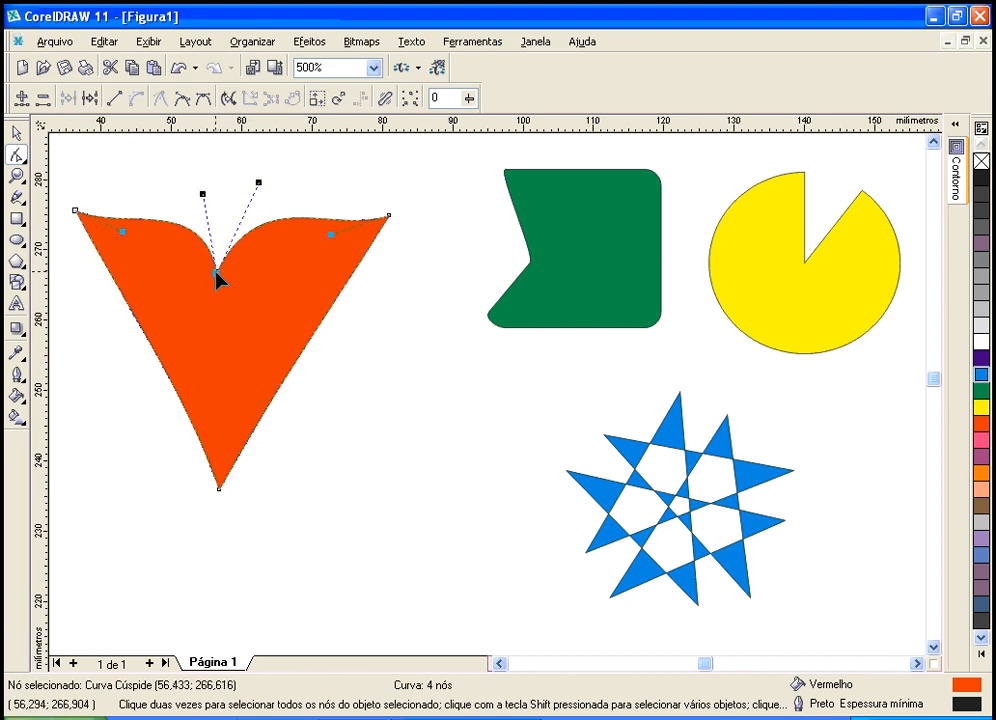
pyautogui.click(182, 99)
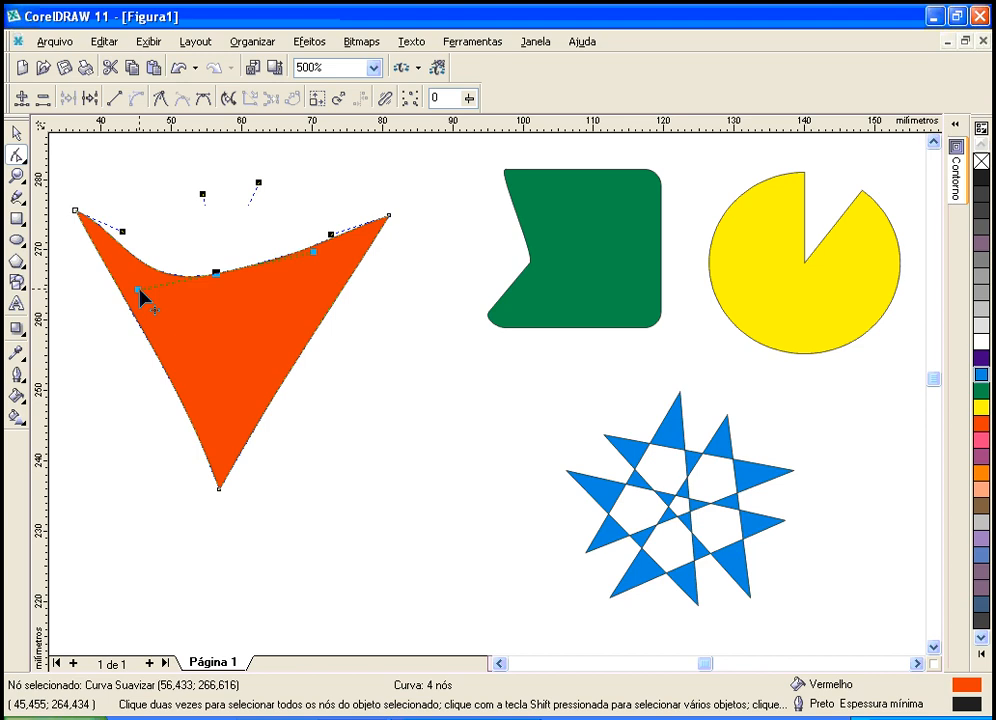
pyautogui.moveTo(140, 289); pyautogui.dragTo(151, 317)
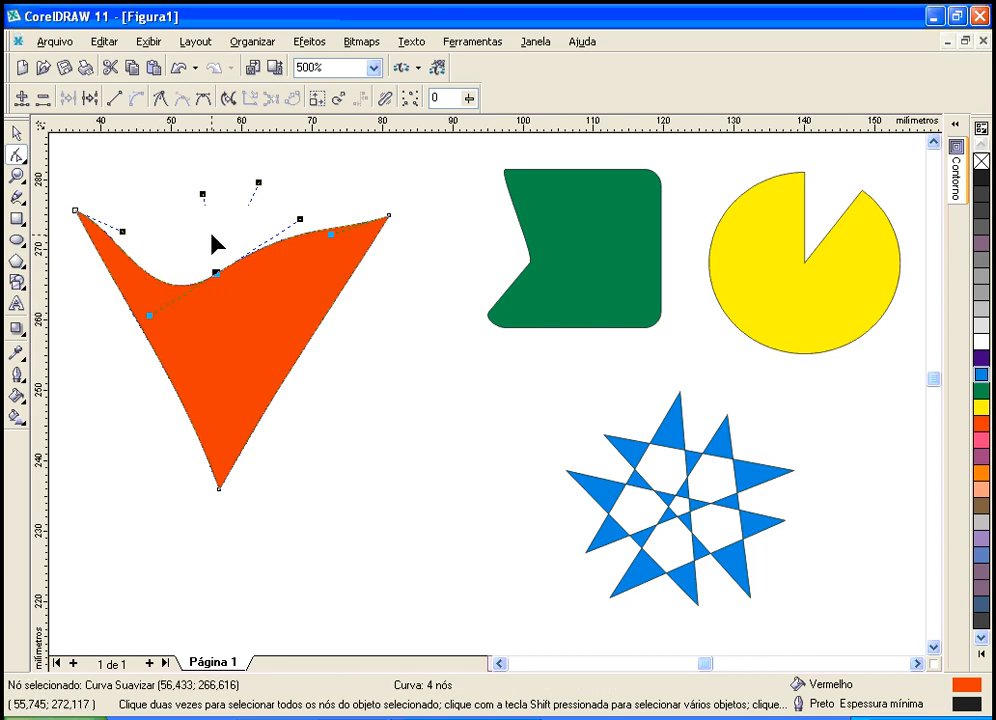
pyautogui.scroll(1, 212, 241)
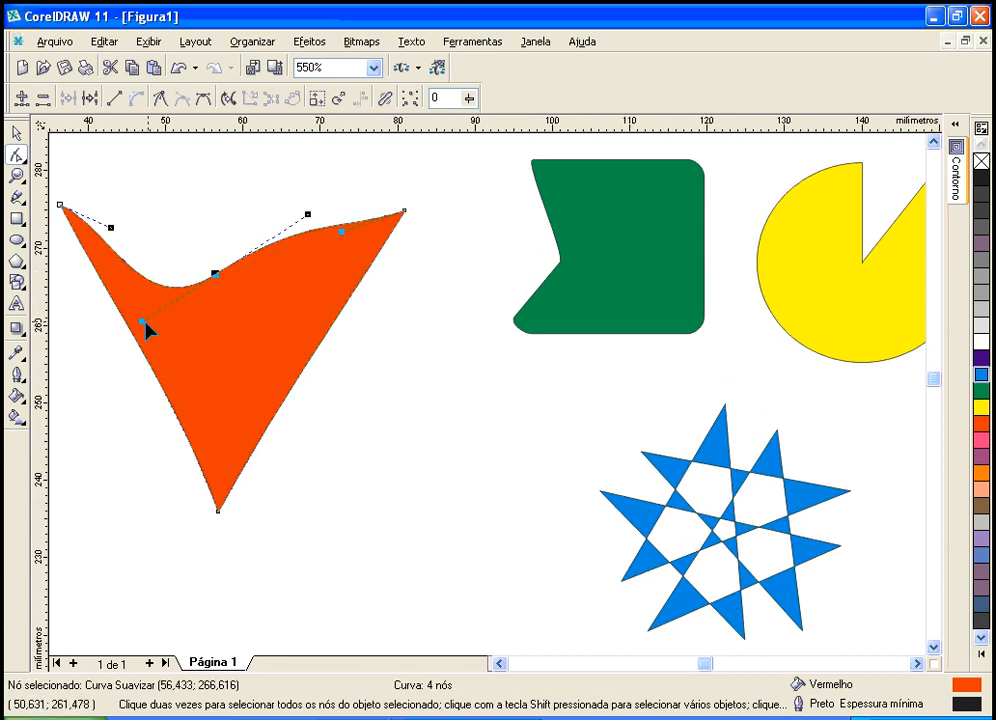
pyautogui.moveTo(145, 328); pyautogui.dragTo(206, 285)
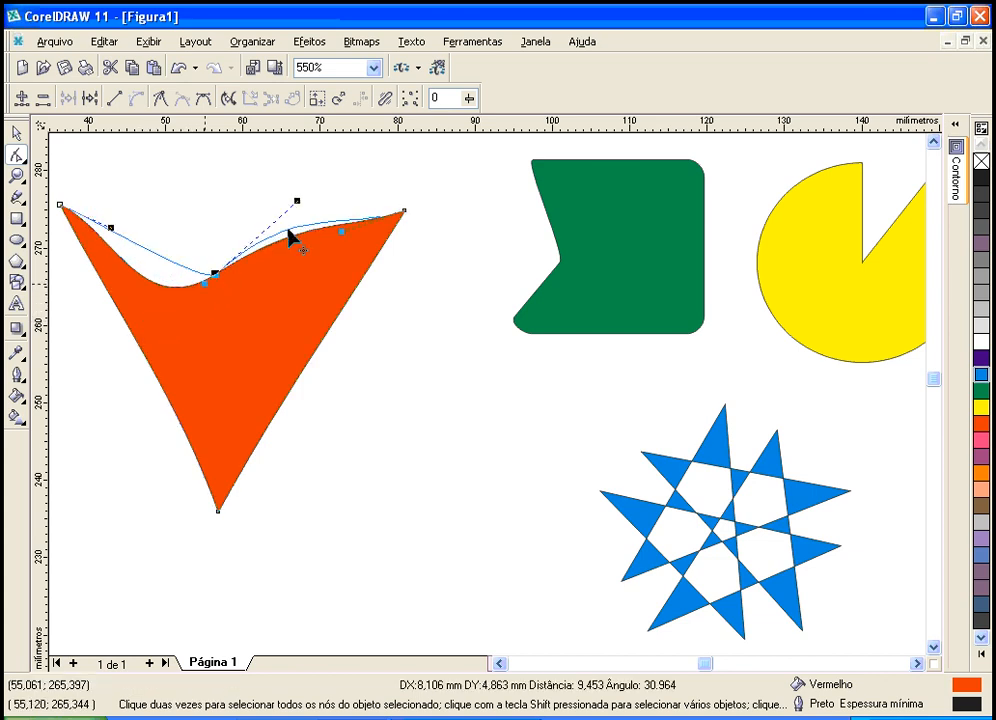
pyautogui.moveTo(289, 236); pyautogui.dragTo(290, 235)
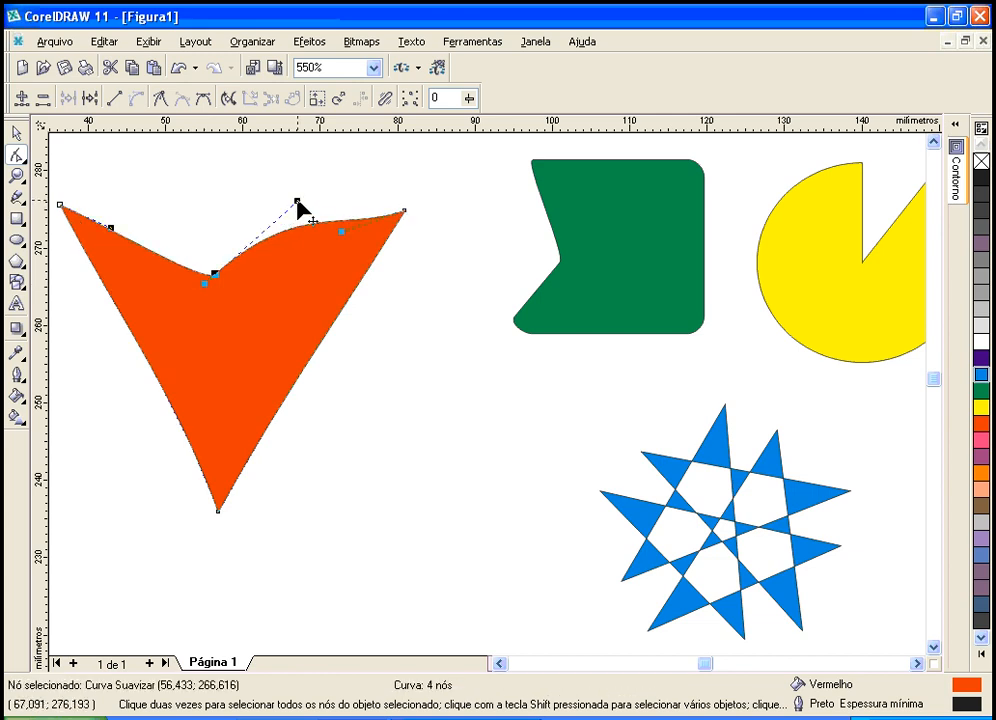
pyautogui.moveTo(205, 286); pyautogui.dragTo(185, 222)
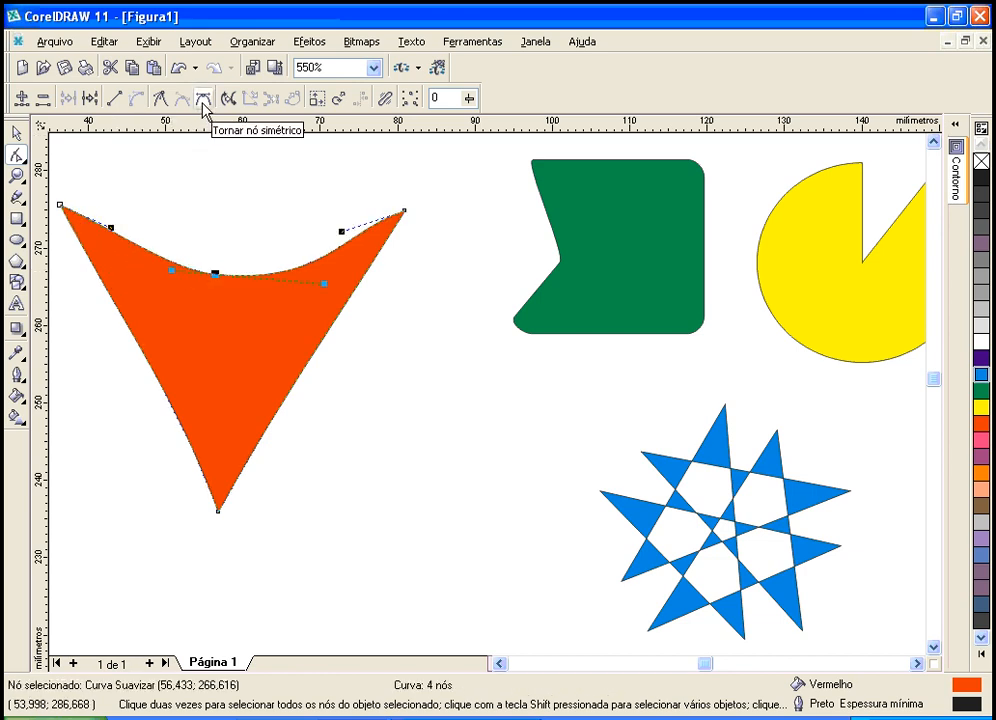
# - Make the red shape's top middle node symmetrical and shorten its paired handles
pyautogui.click(203, 98)
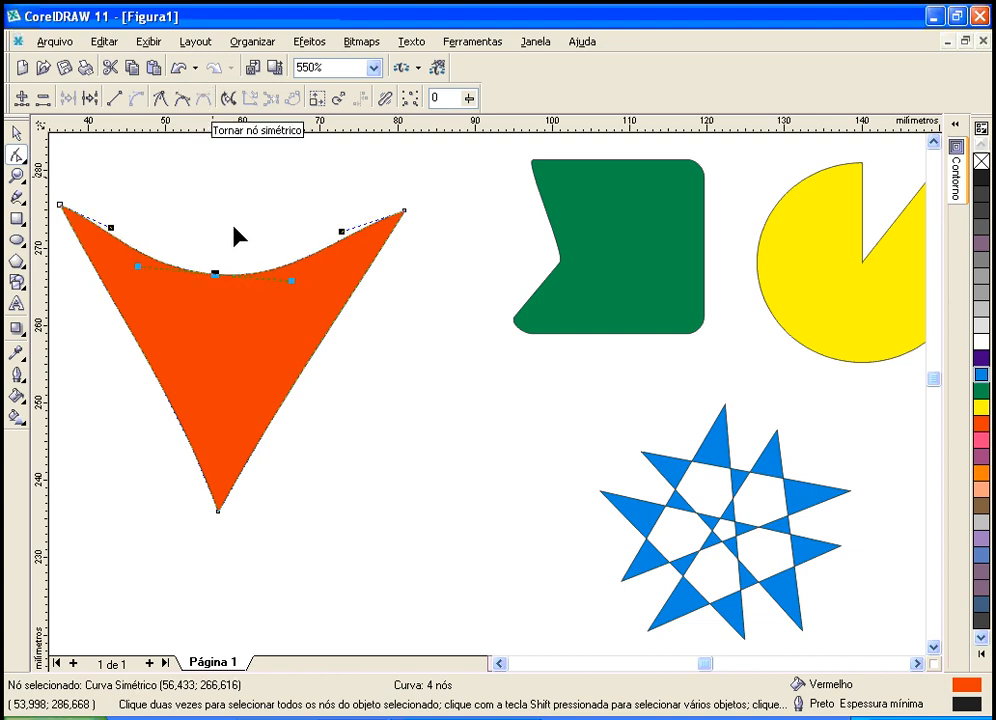
pyautogui.moveTo(291, 281); pyautogui.dragTo(252, 268)
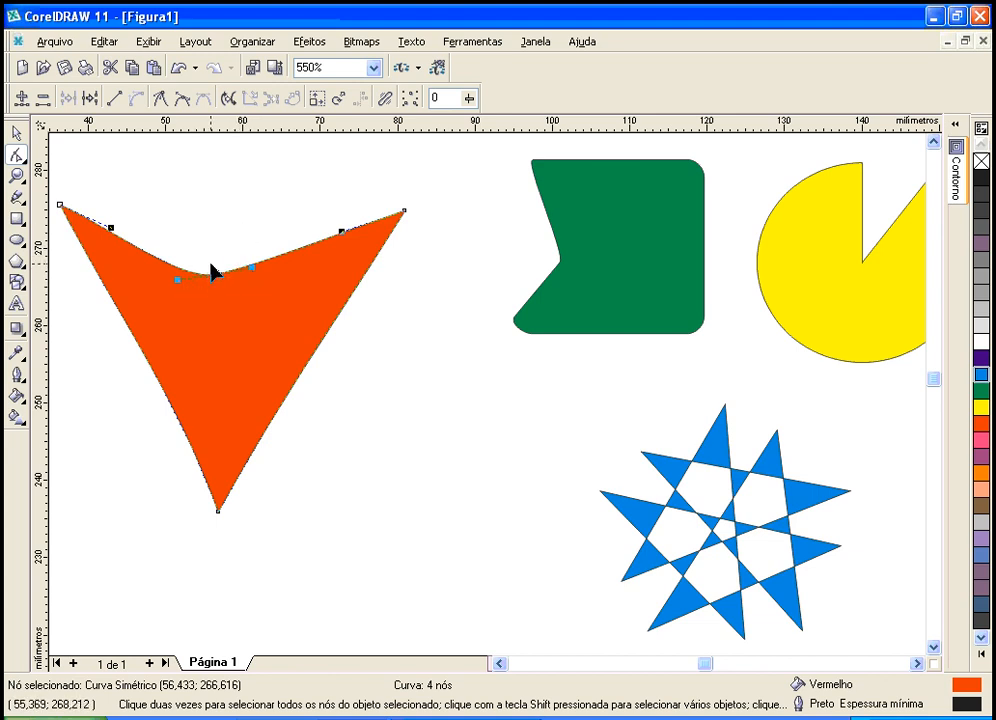
# - Turn the red shape's top middle node into a cusp and raise its two handles separately to form a heart-like top
pyautogui.click(162, 100)
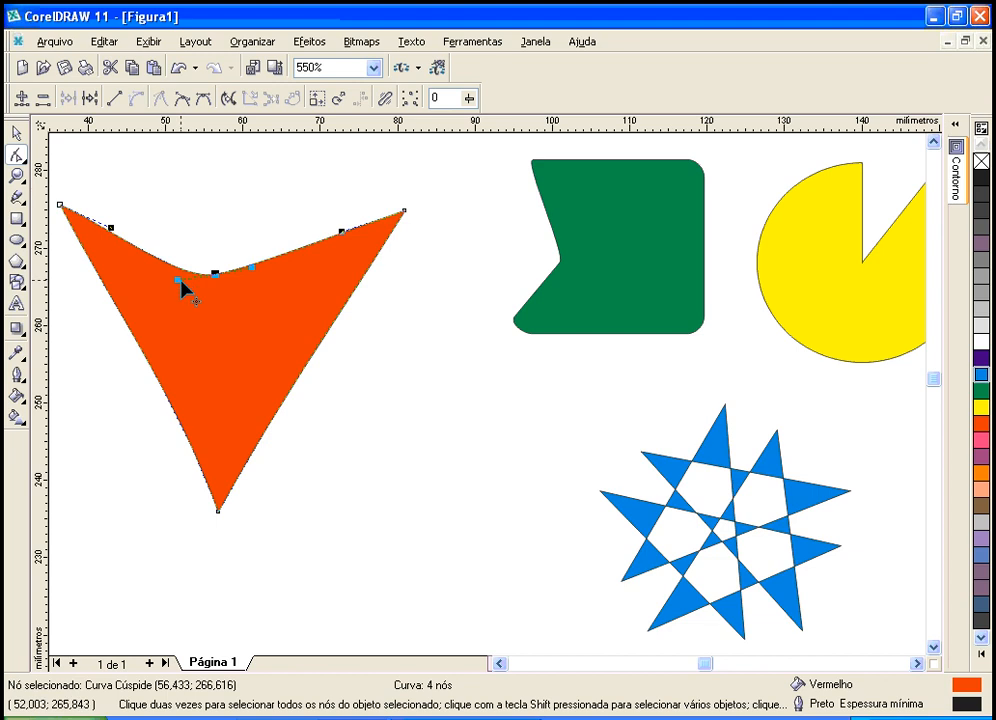
pyautogui.moveTo(177, 282); pyautogui.dragTo(185, 186)
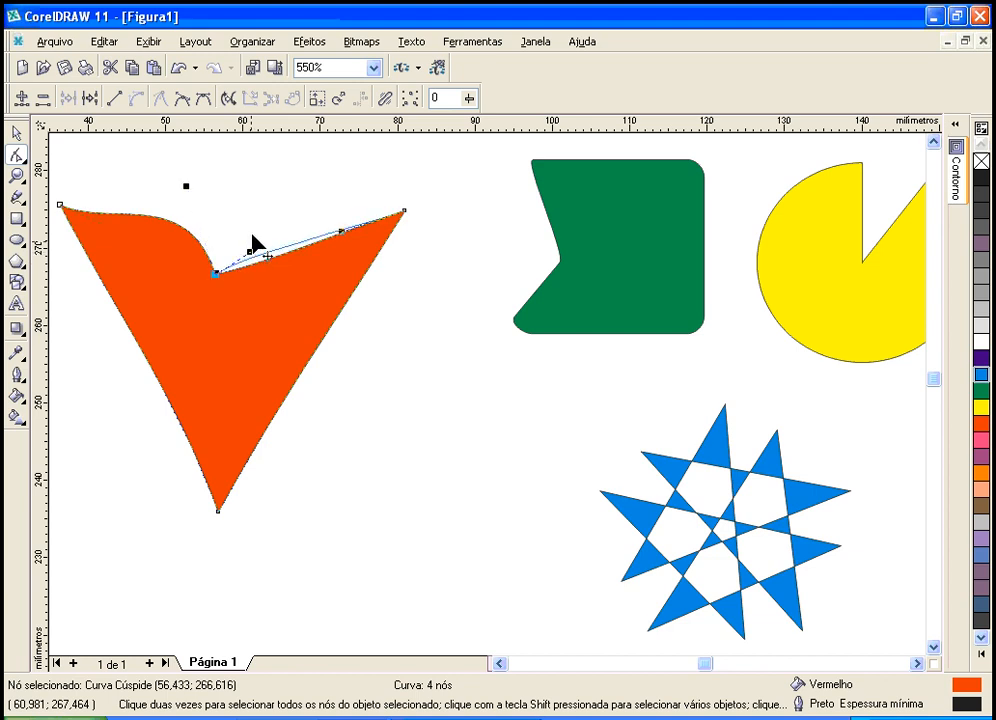
pyautogui.moveTo(251, 264); pyautogui.dragTo(255, 186)
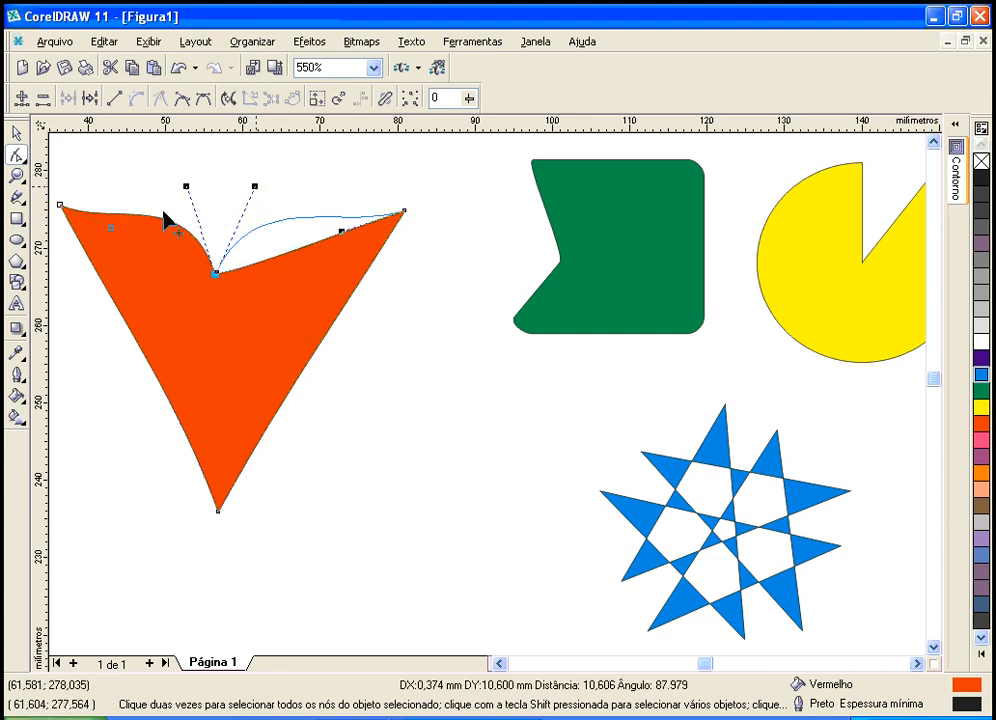
# - Bulge the red shape's two sides outward by pulling the lower handles of its upper-left and upper-right corner nodes outward and down
pyautogui.click(61, 206)
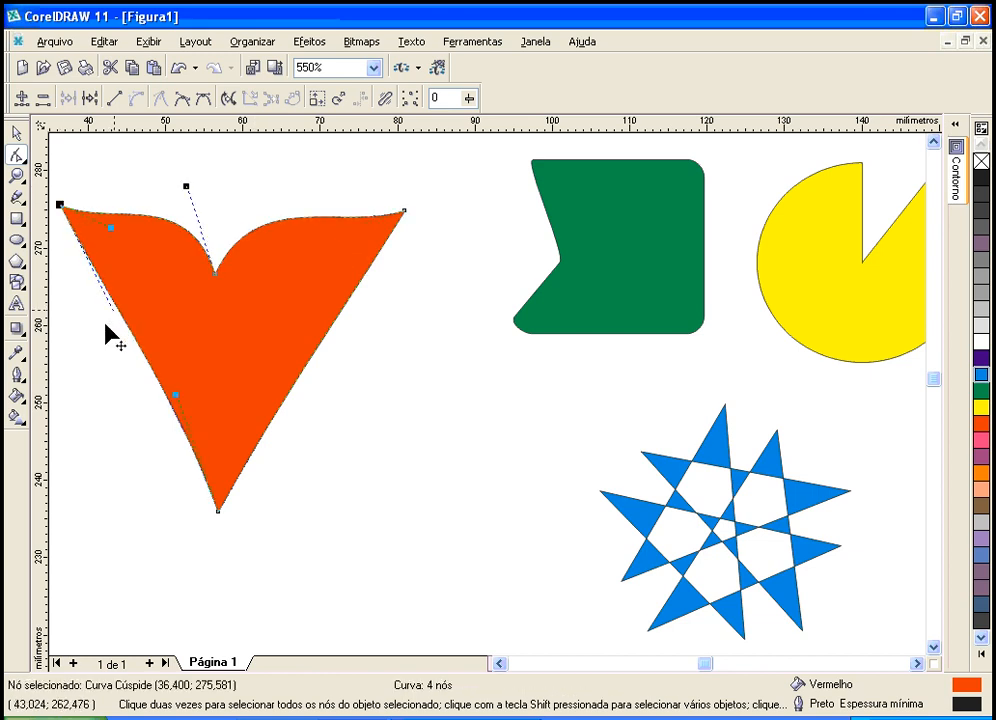
pyautogui.moveTo(89, 336); pyautogui.dragTo(67, 368)
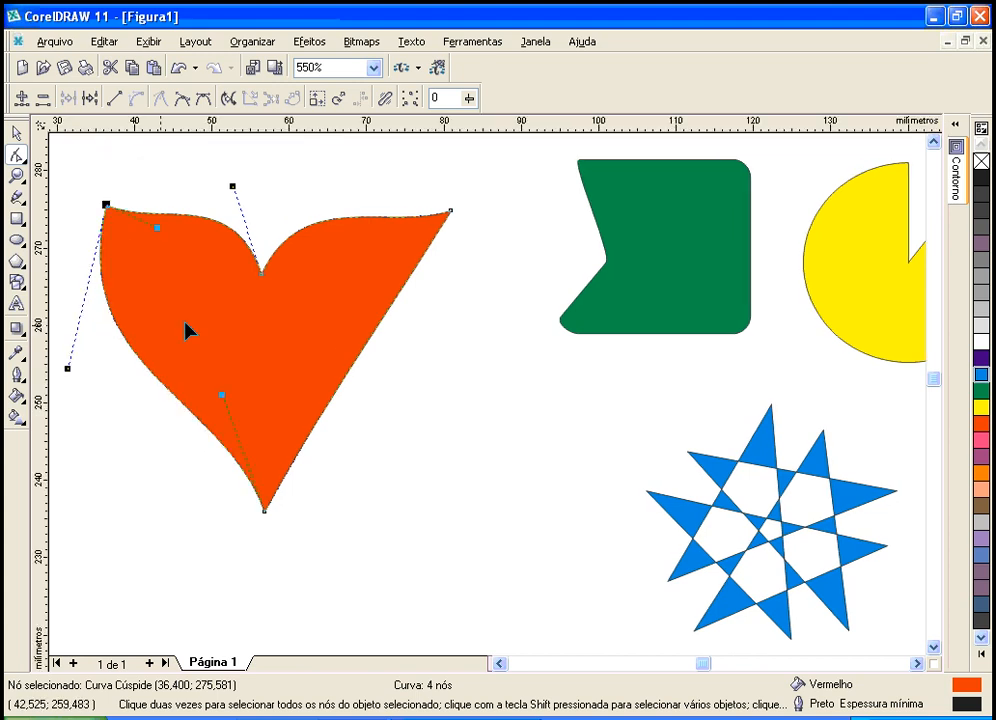
pyautogui.click(450, 212)
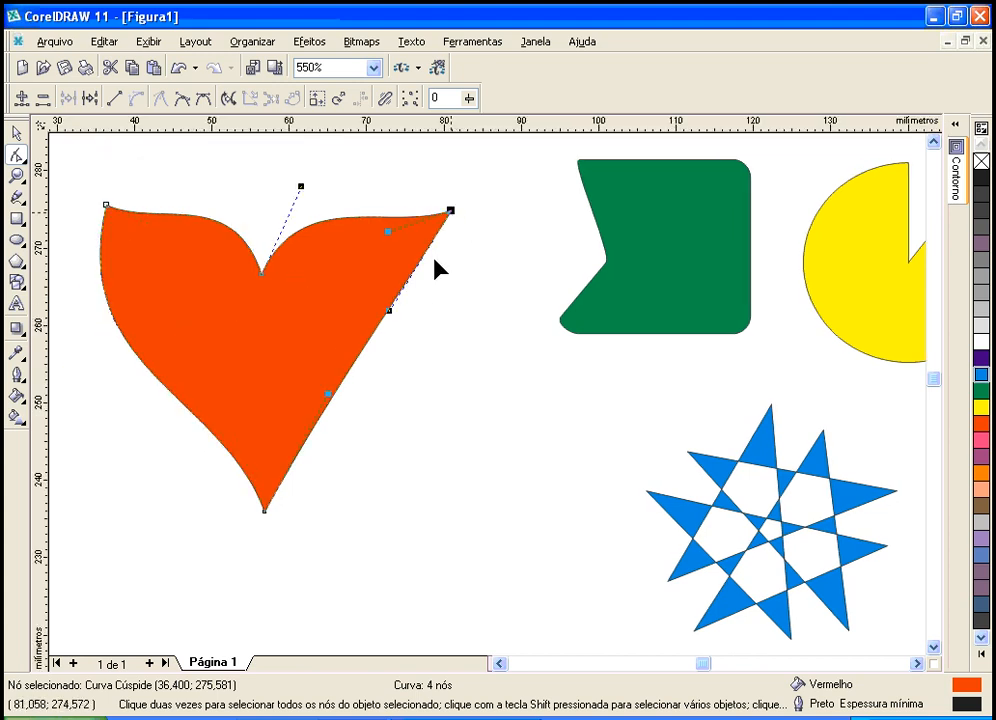
pyautogui.click(391, 320)
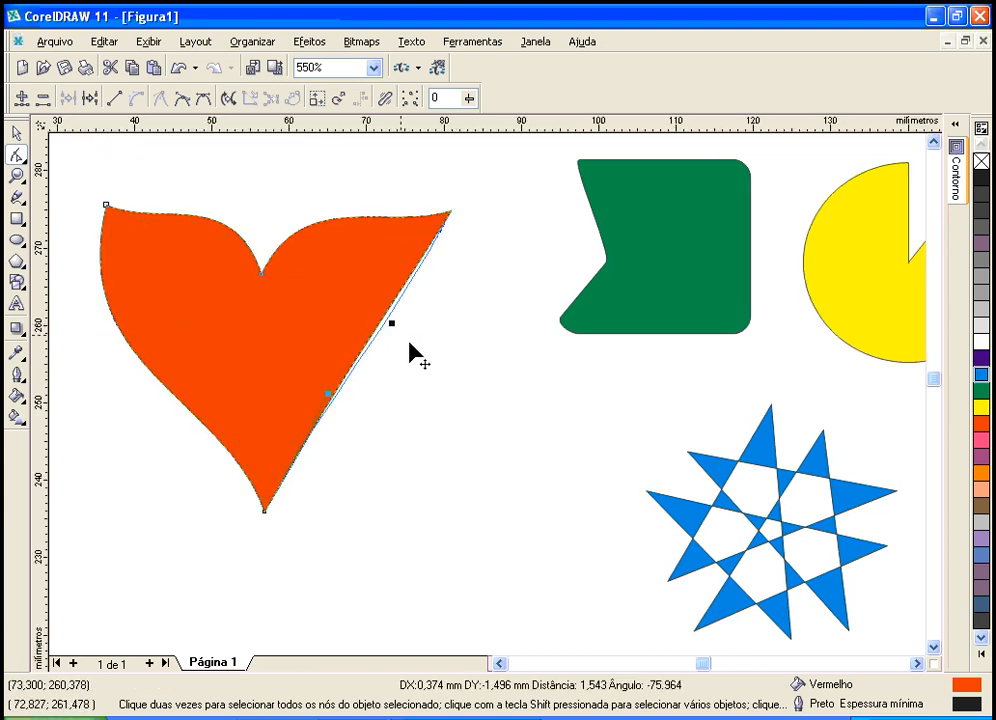
pyautogui.moveTo(439, 366); pyautogui.dragTo(451, 370)
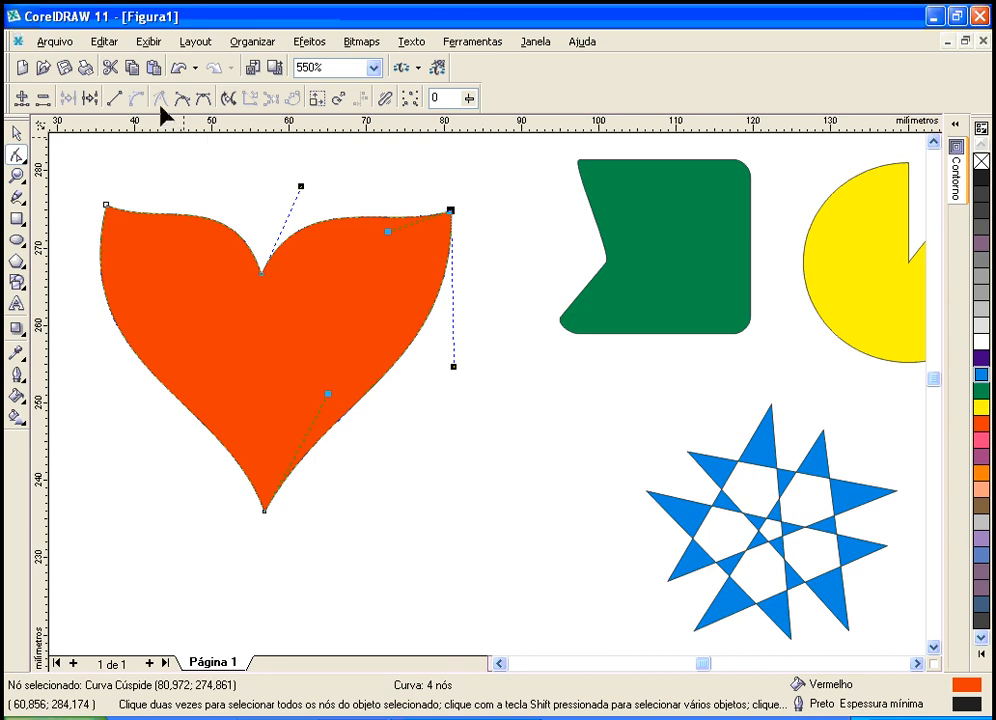
# - Make the red heart's upper-right and upper-left corner nodes smooth and shorten their lower handles to round both lobes
pyautogui.click(185, 101)
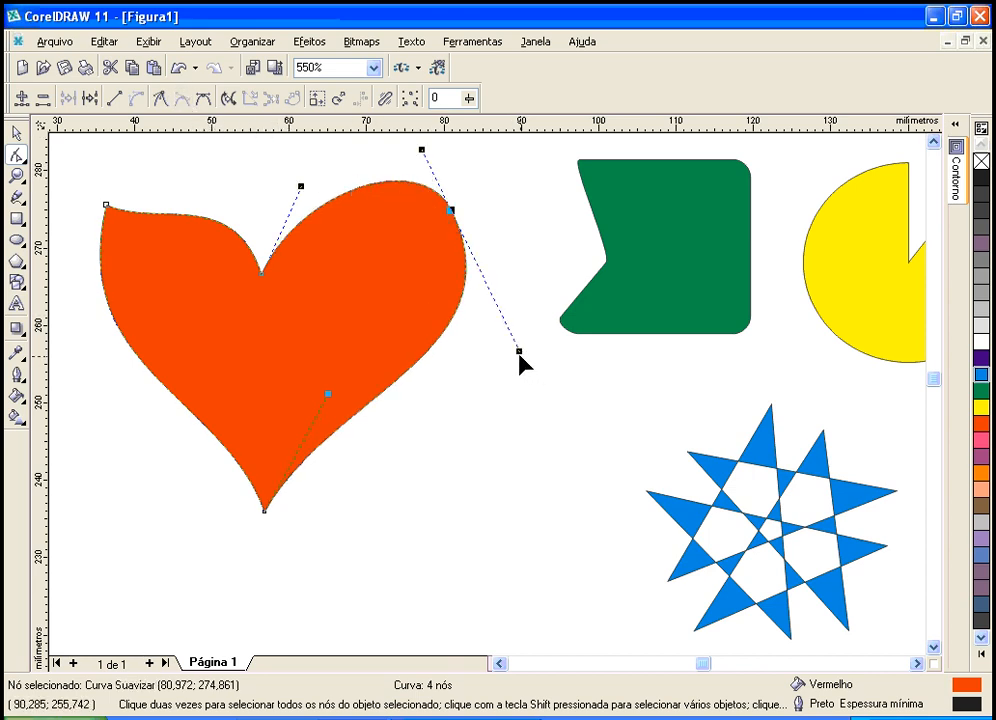
pyautogui.moveTo(518, 351); pyautogui.dragTo(489, 286)
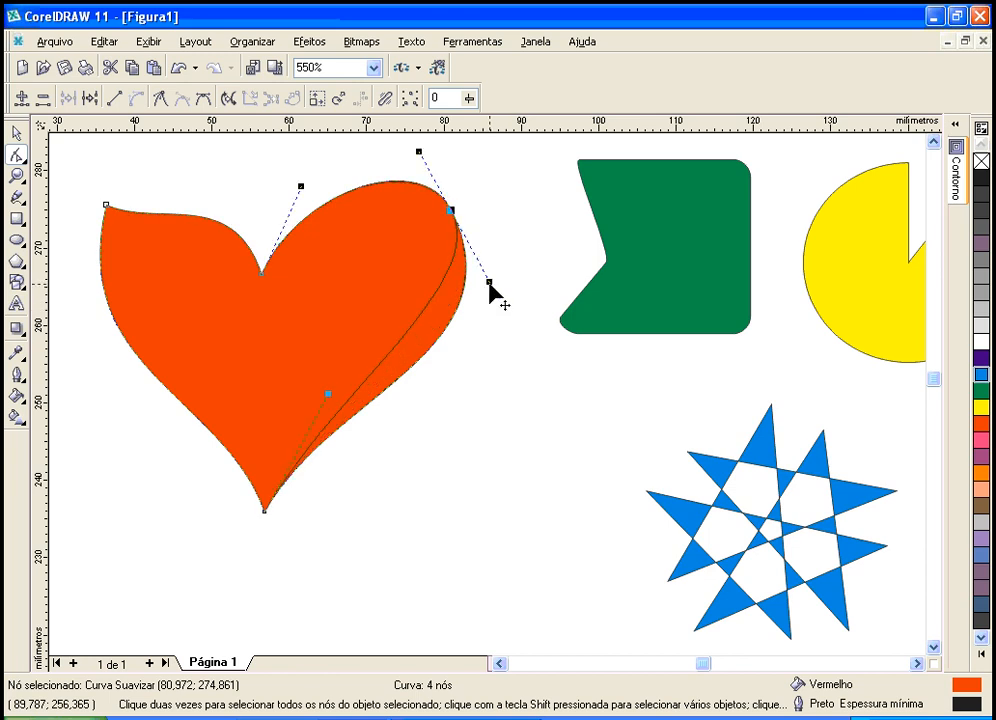
pyautogui.click(107, 206)
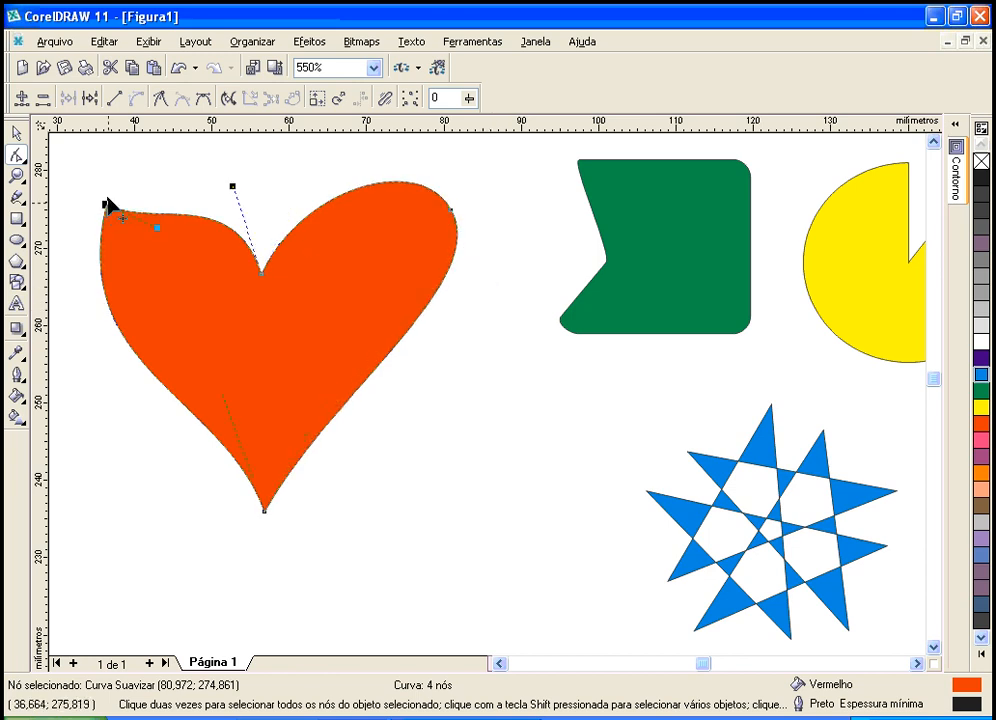
pyautogui.click(161, 97)
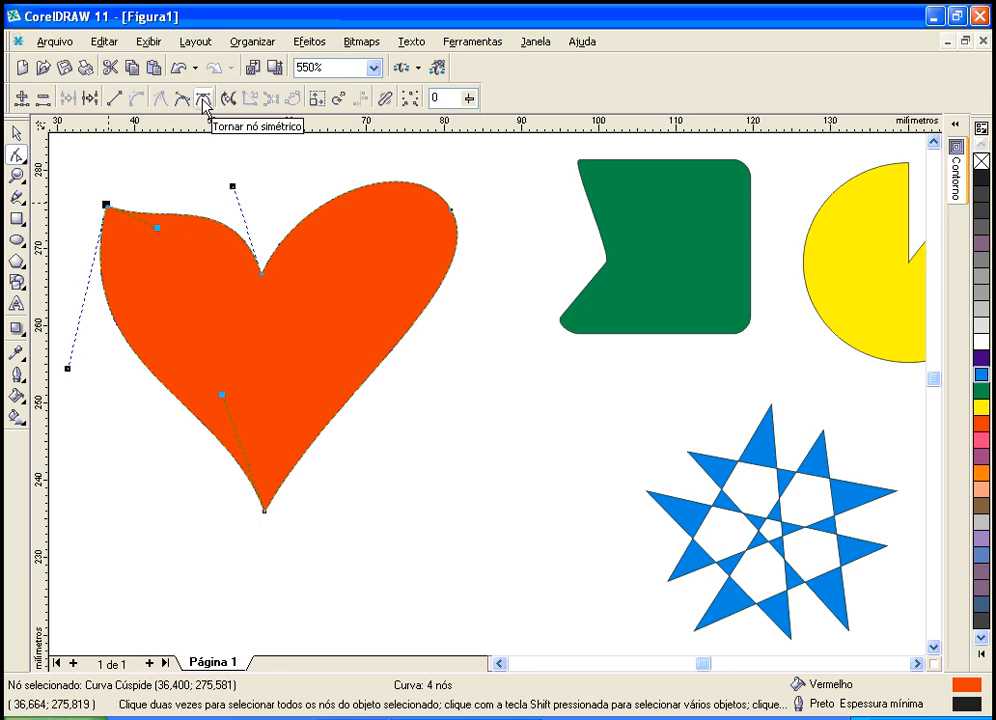
pyautogui.click(183, 97)
pyautogui.click(105, 206)
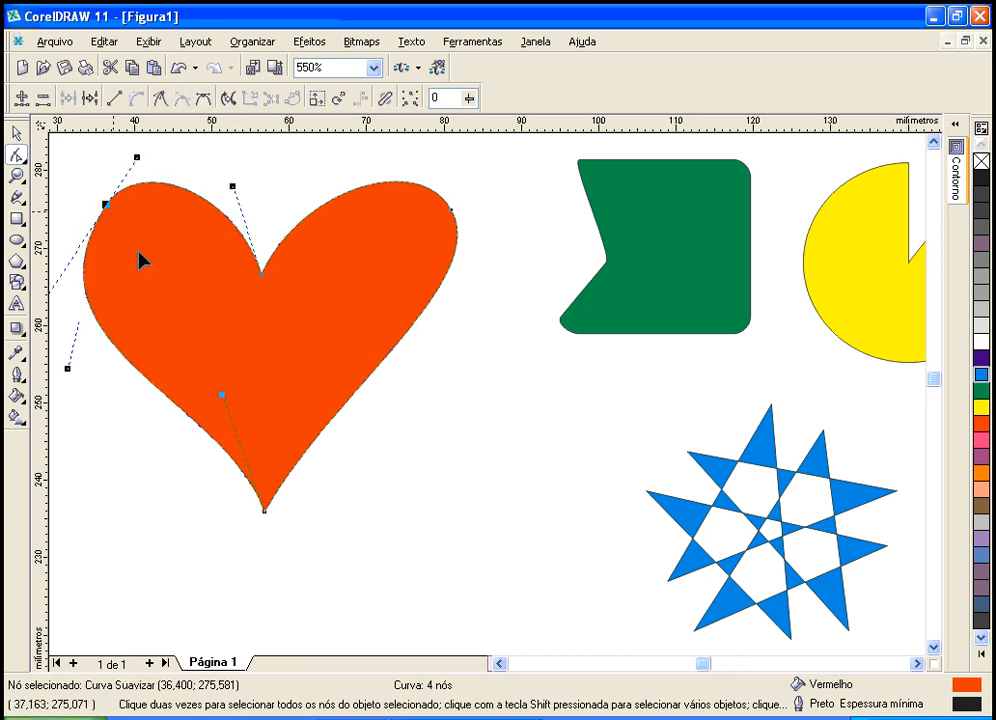
pyautogui.click(500, 663)
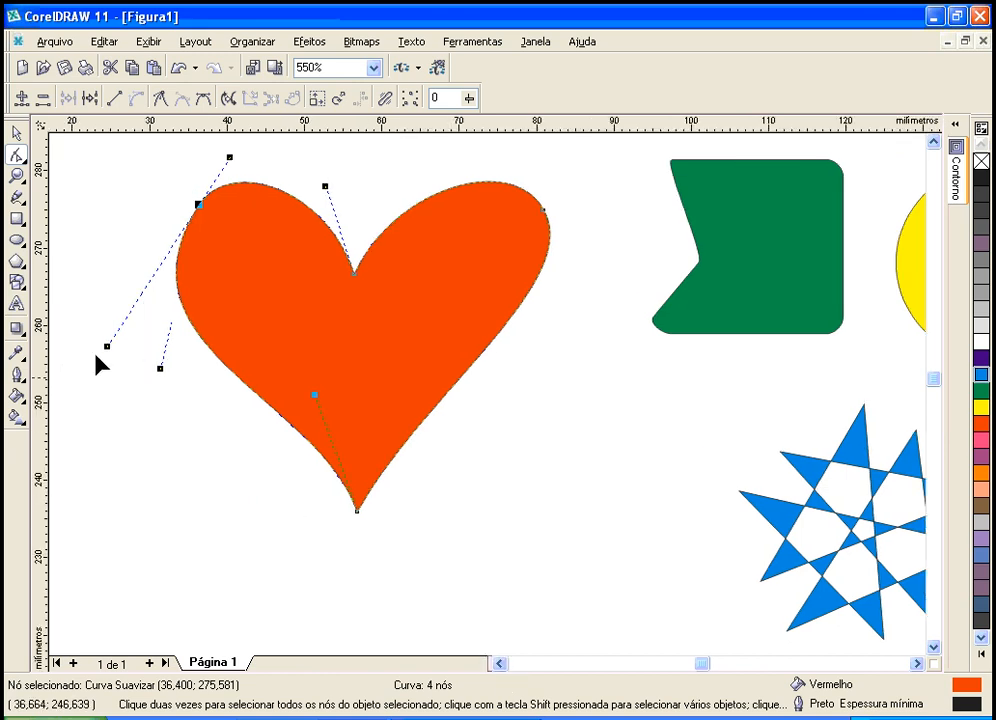
pyautogui.moveTo(111, 350); pyautogui.dragTo(131, 275)
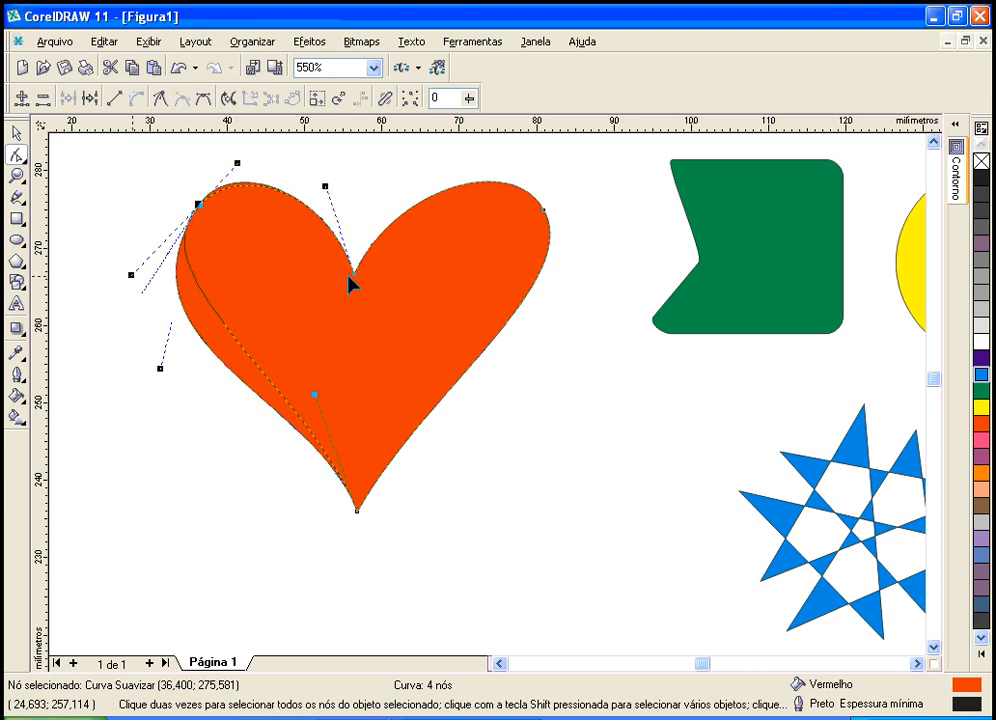
# - Move the heart's top middle cusp node up and right to about (57.9; 268.6) mm and shorten its two handles separately
pyautogui.moveTo(357, 274); pyautogui.dragTo(366, 261)
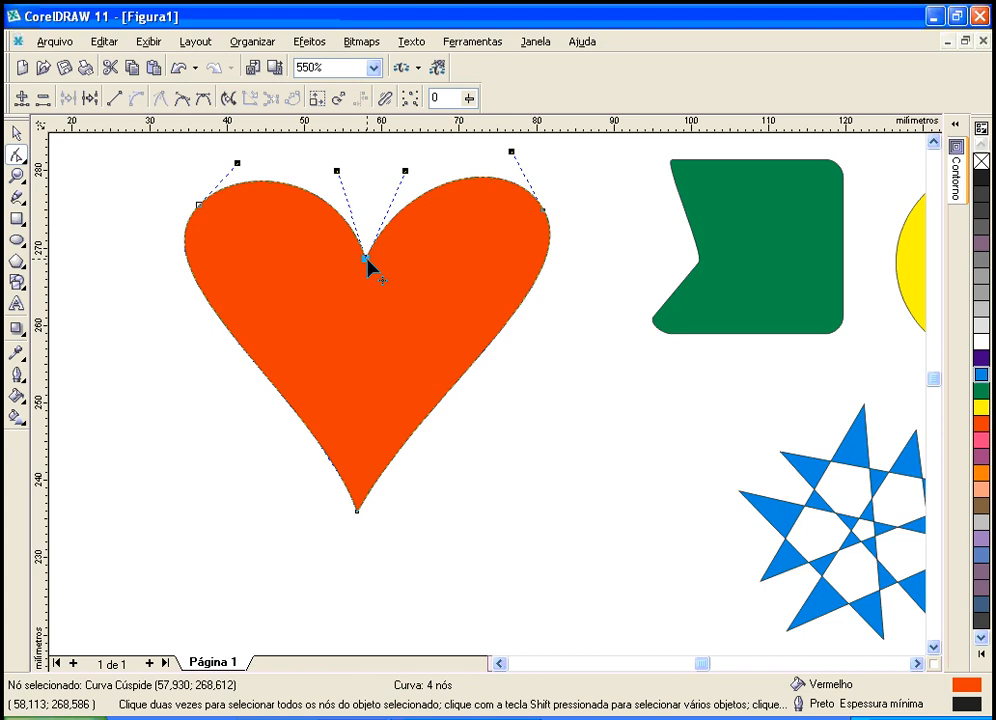
pyautogui.moveTo(406, 172); pyautogui.dragTo(402, 192)
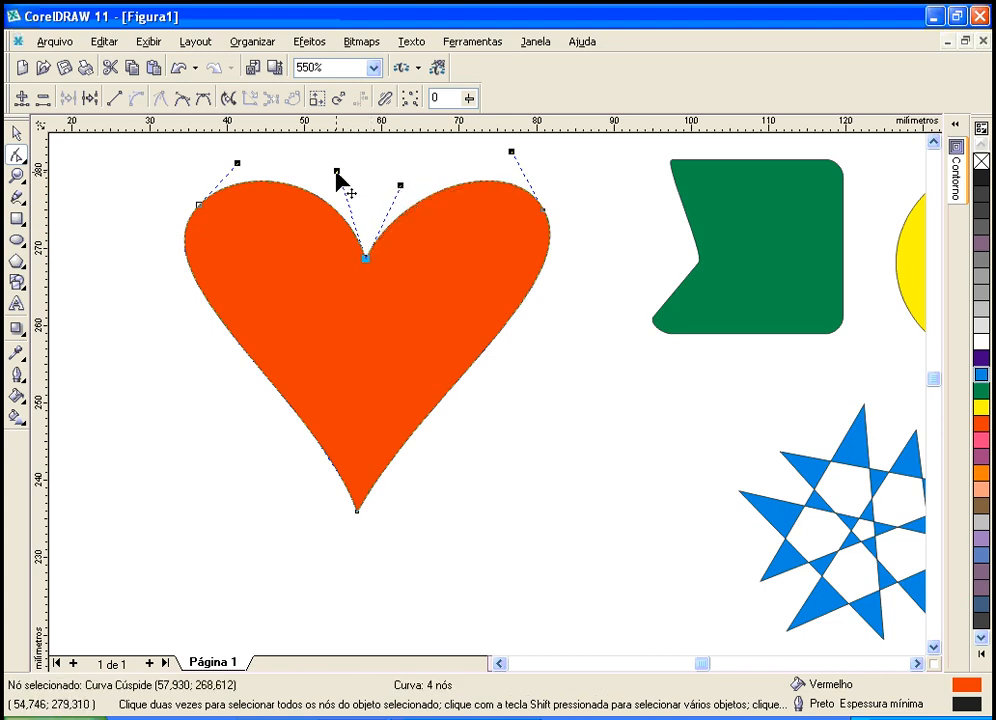
pyautogui.moveTo(337, 172); pyautogui.dragTo(329, 186)
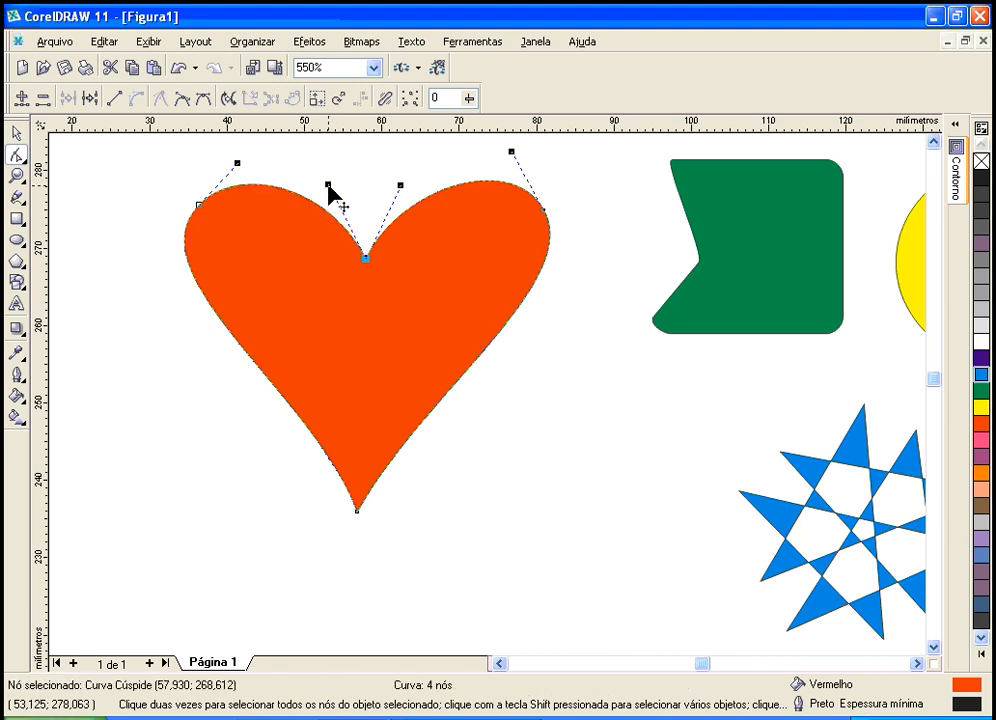